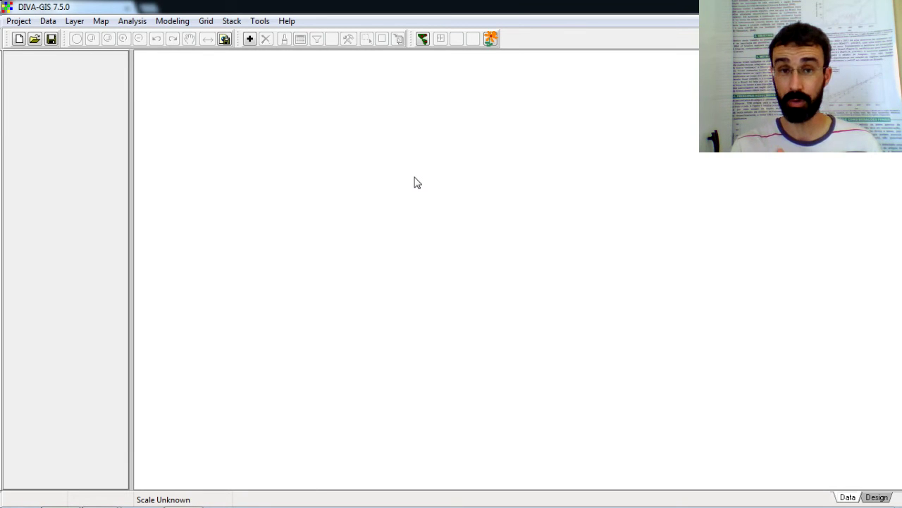
Switch to the web browser, go to diva-gis.org and open its Free Spatial Data page
{"action": "key", "text": "alt+Tab"}
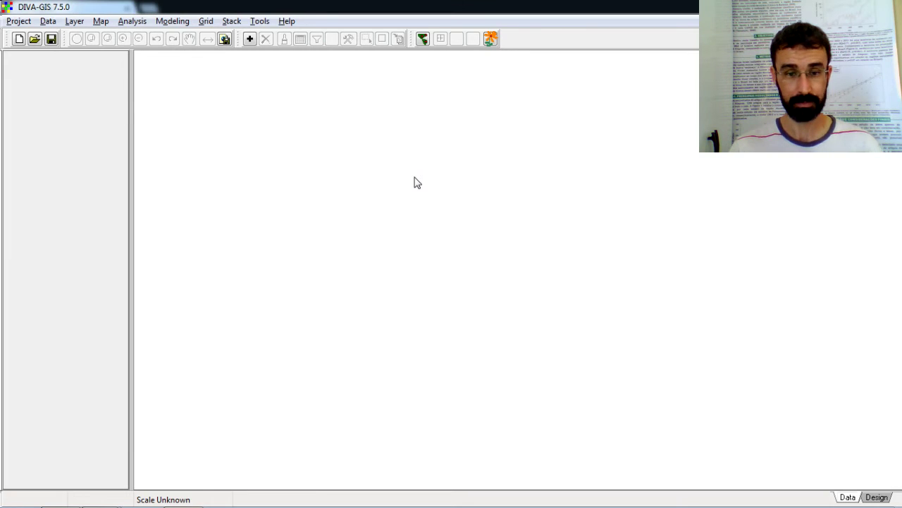
{"action": "key", "text": "alt+Tab"}
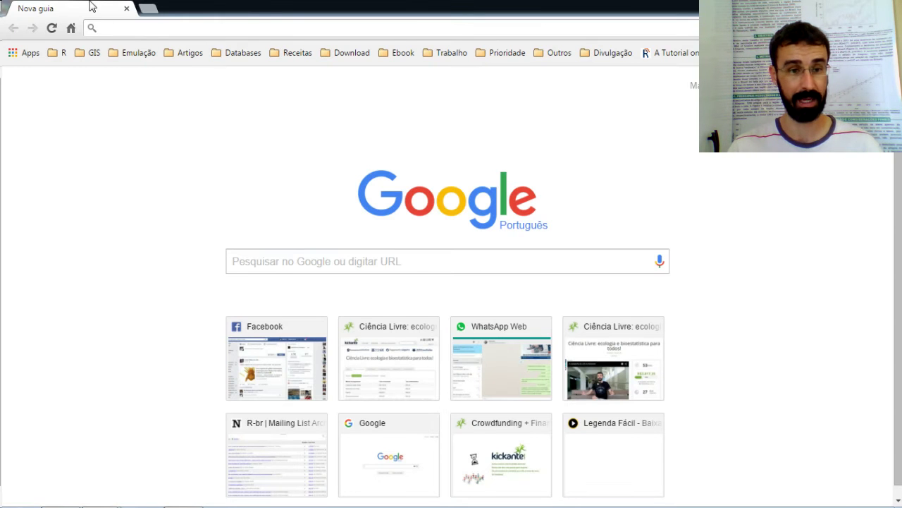
{"action": "type", "text": "diva-gis.org"}
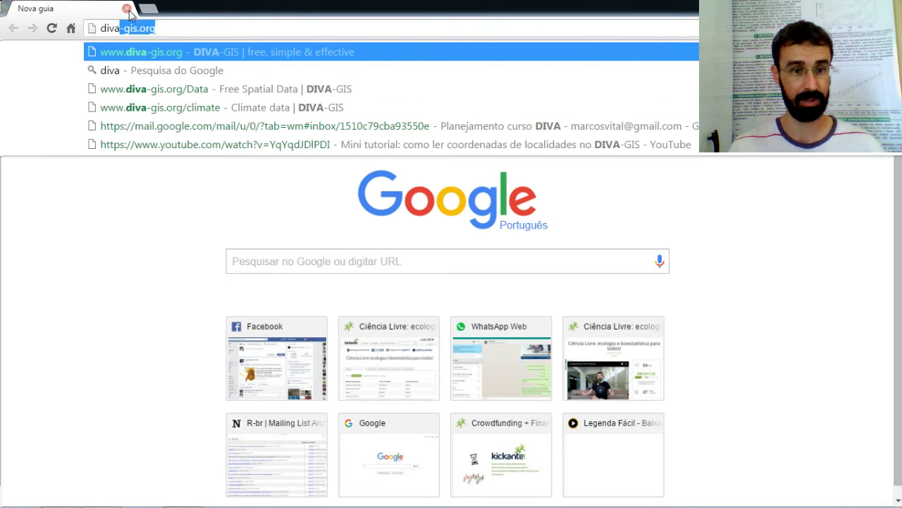
{"action": "key", "text": "Return"}
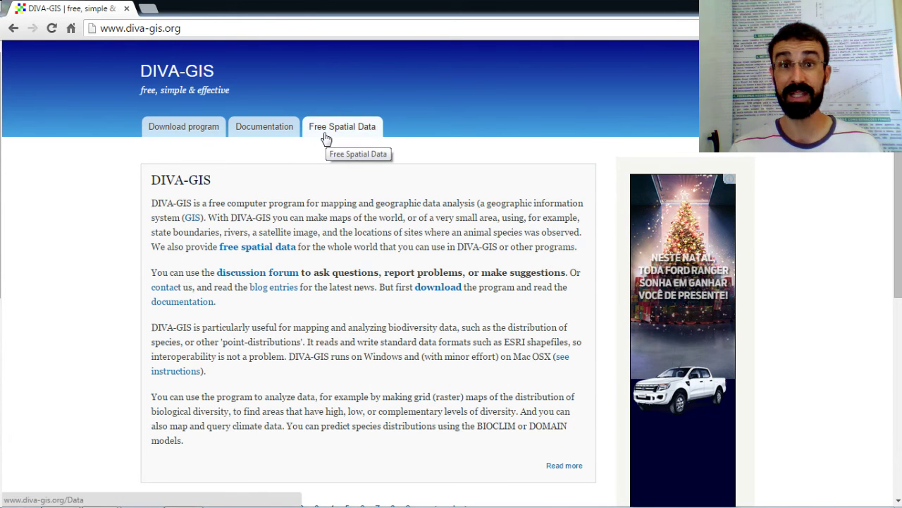
{"action": "left_click", "coordinate": [327, 138]}
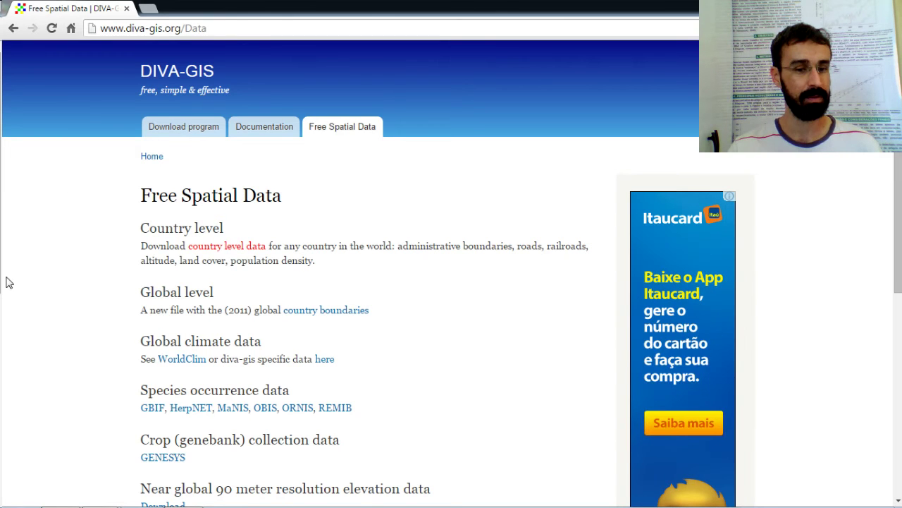
Open the DIVA-GIS specific global climate data page and review the resolutions offered for current and future climate
{"action": "scroll", "coordinate": [14, 279], "scroll_direction": "down", "scroll_amount": 1}
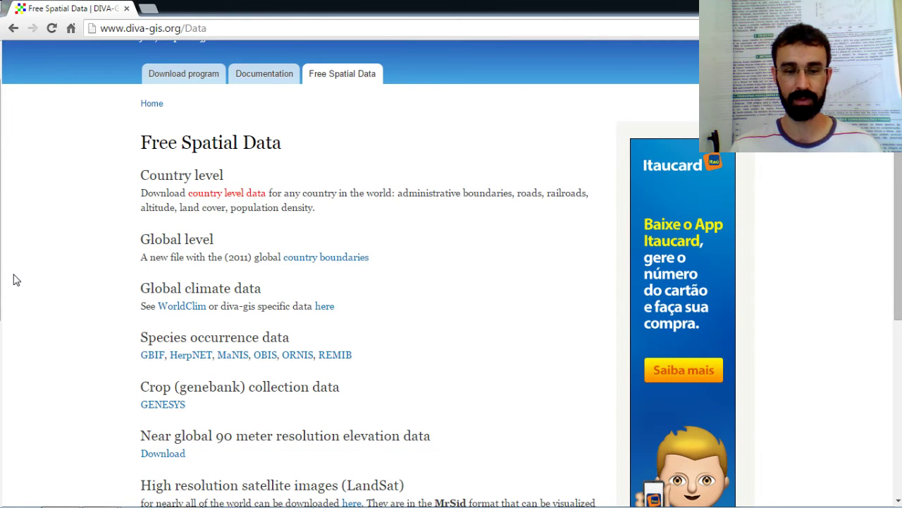
{"action": "scroll", "coordinate": [14, 278], "scroll_direction": "down", "scroll_amount": 1}
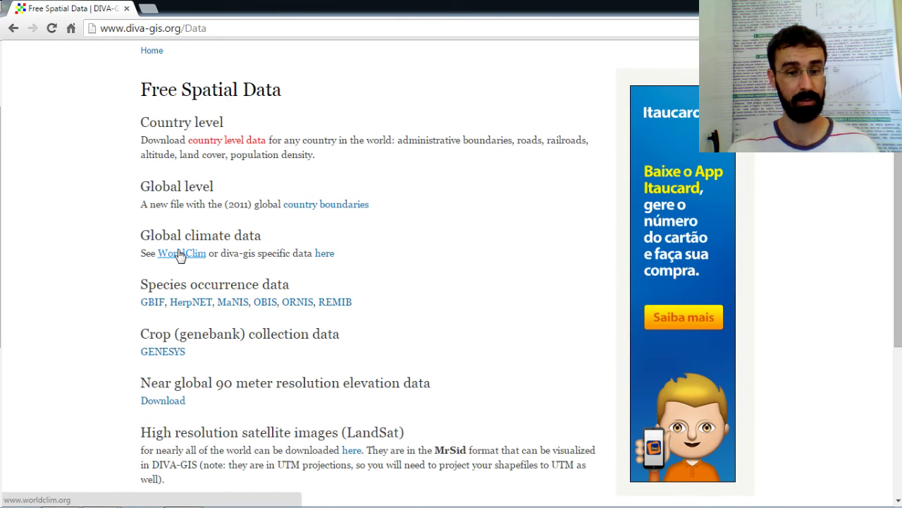
{"action": "left_click", "coordinate": [326, 254]}
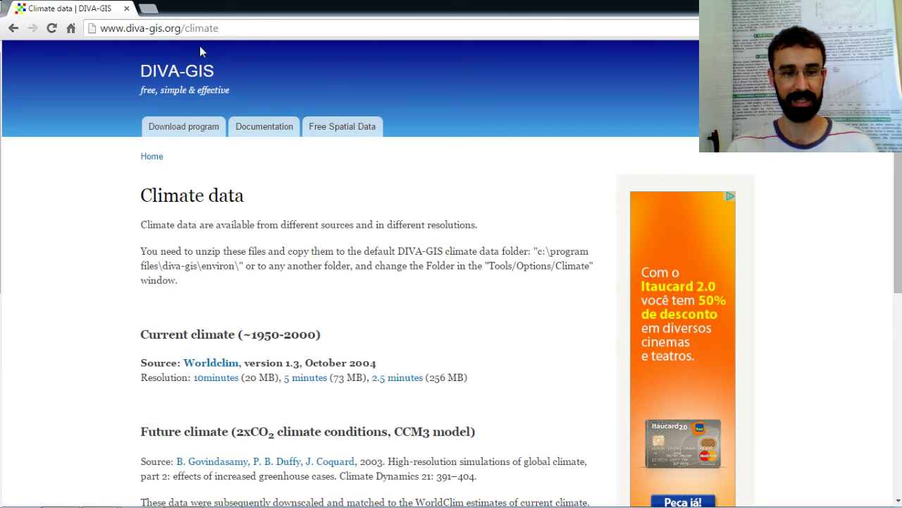
{"action": "scroll", "coordinate": [49, 247], "scroll_direction": "down", "scroll_amount": 2}
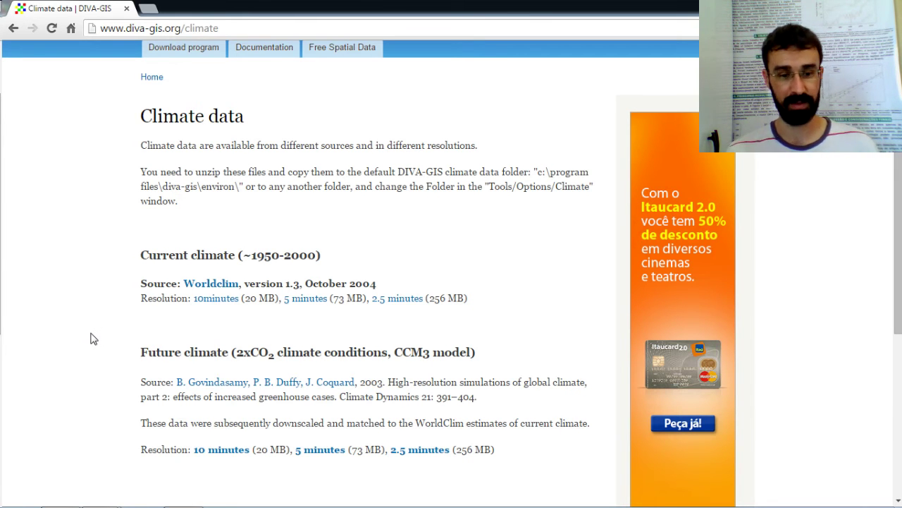
{"action": "scroll", "coordinate": [90, 339], "scroll_direction": "up", "scroll_amount": 1}
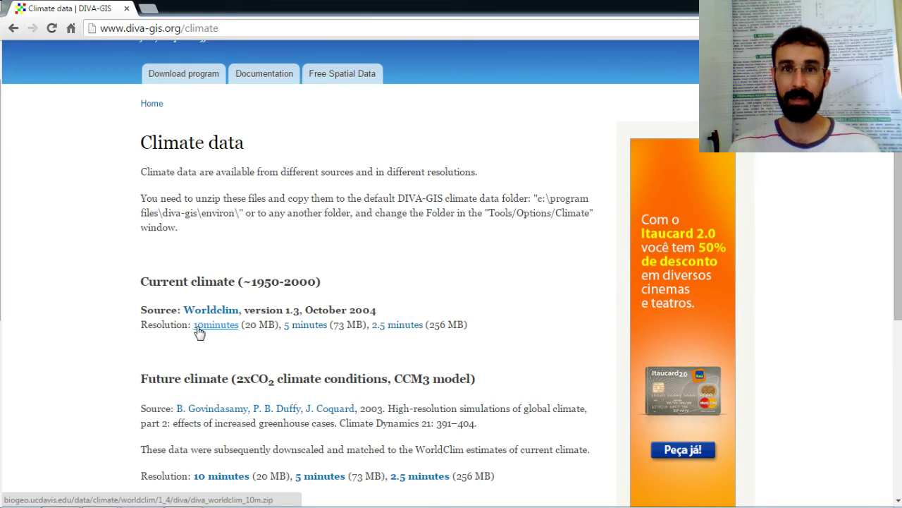
Switch to the file explorer, view the root of the C: drive and open the GIS folder
{"action": "key", "text": "alt+Tab"}
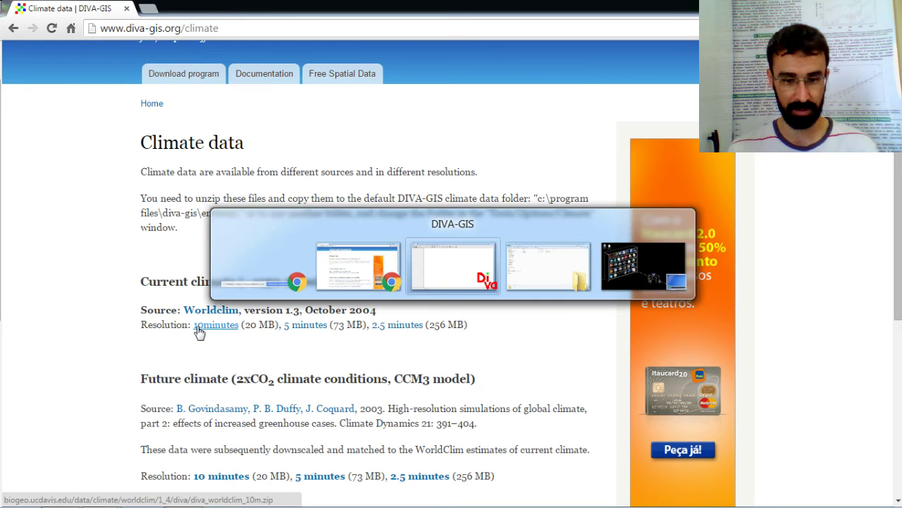
{"action": "key", "text": "alt+Tab"}
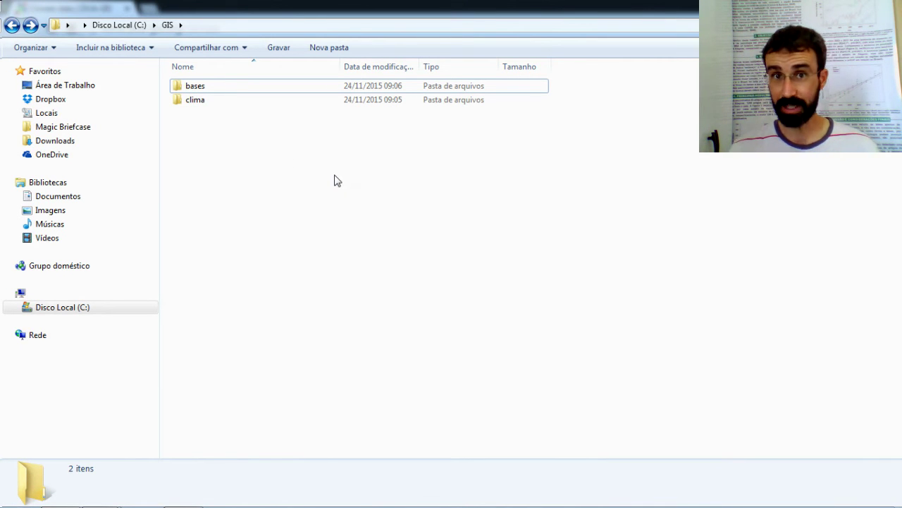
{"action": "left_click", "coordinate": [11, 26]}
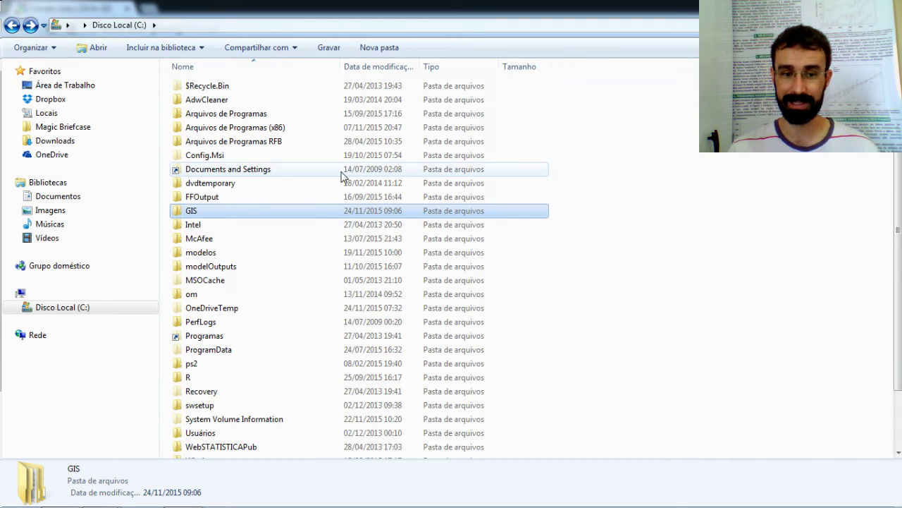
{"action": "mouse_move", "coordinate": [192, 214]}
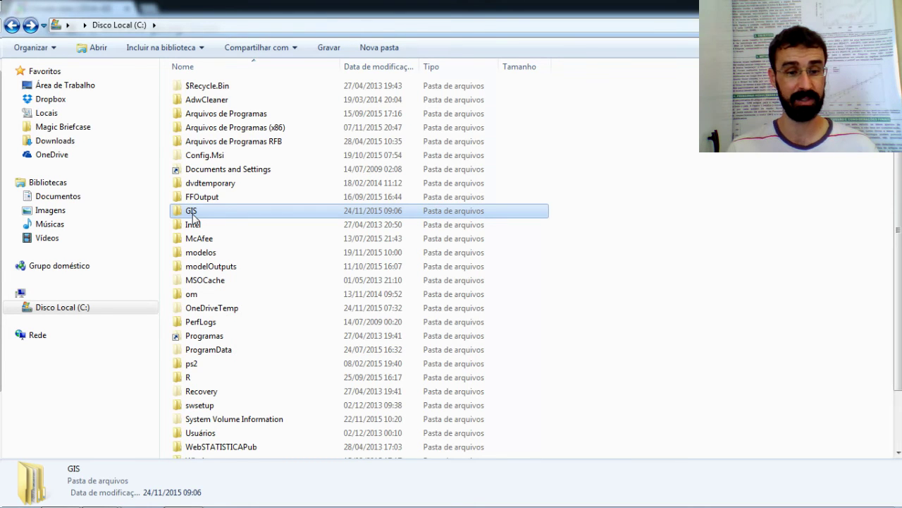
{"action": "double_click", "coordinate": [191, 211]}
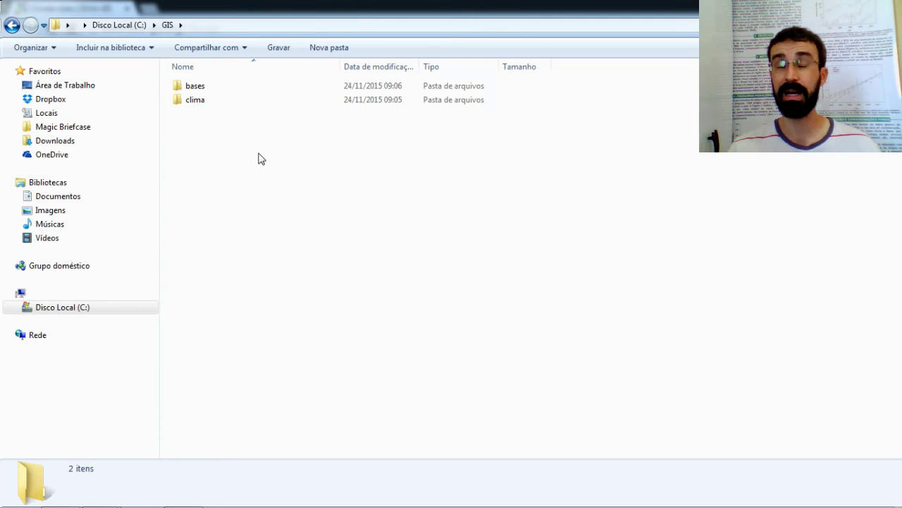
Check the clima folder's details and examine countries.shp and countries.dbf in the bases folder
{"action": "left_click", "coordinate": [195, 102]}
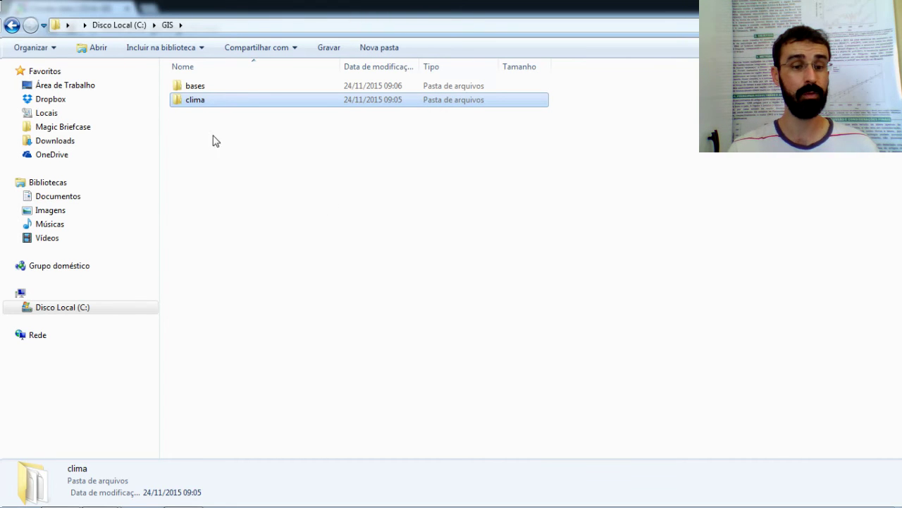
{"action": "mouse_move", "coordinate": [198, 105]}
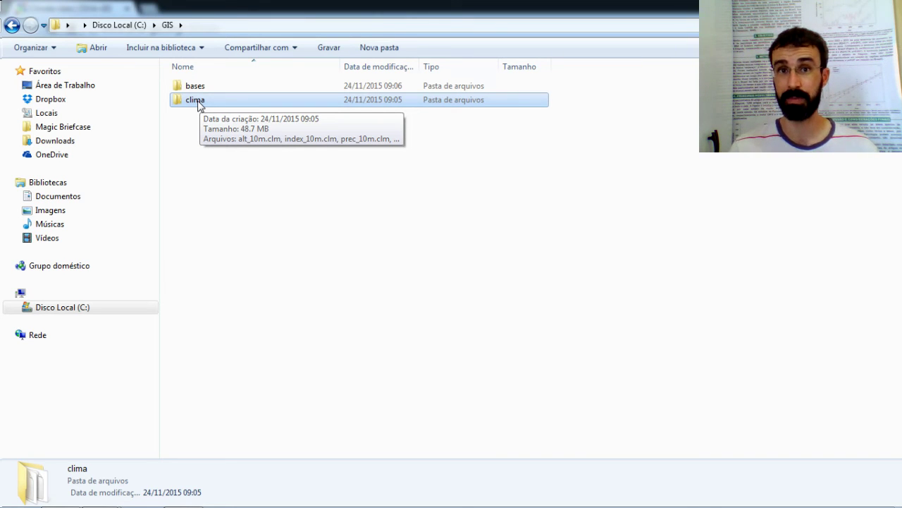
{"action": "double_click", "coordinate": [201, 89]}
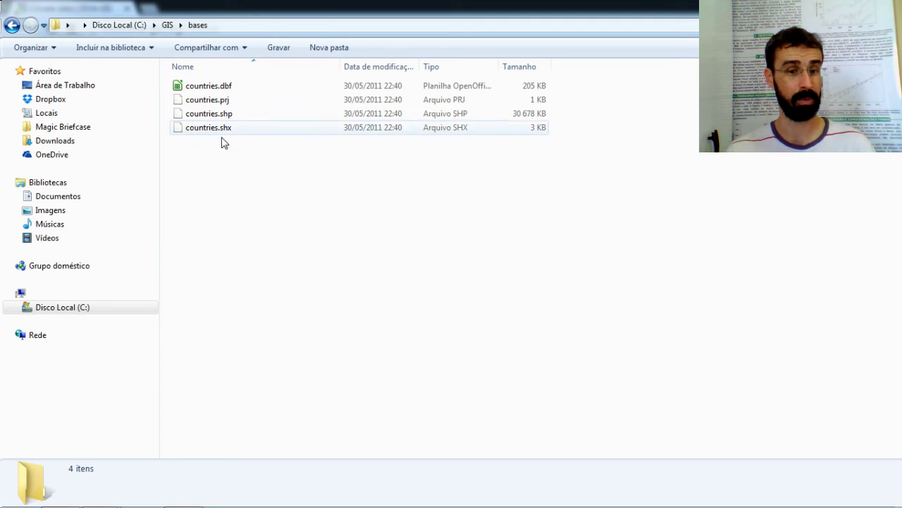
{"action": "left_click", "coordinate": [214, 118]}
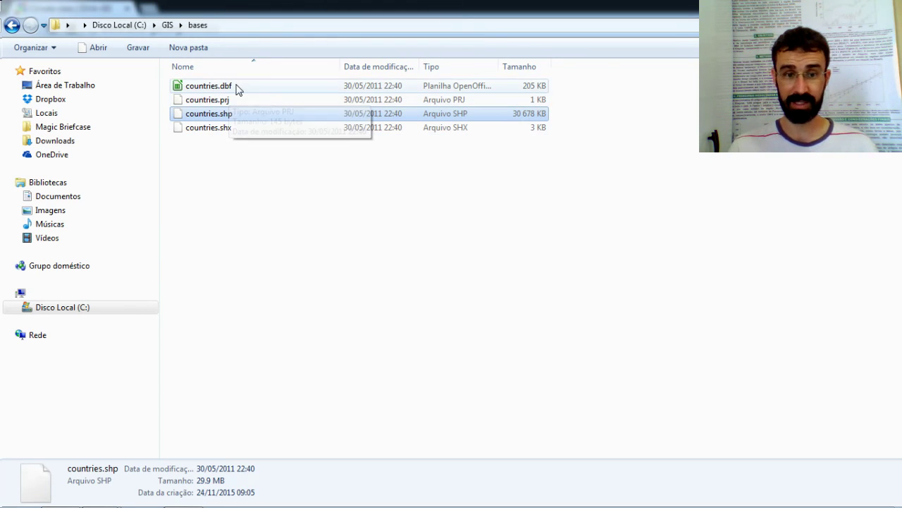
{"action": "left_click", "coordinate": [237, 88]}
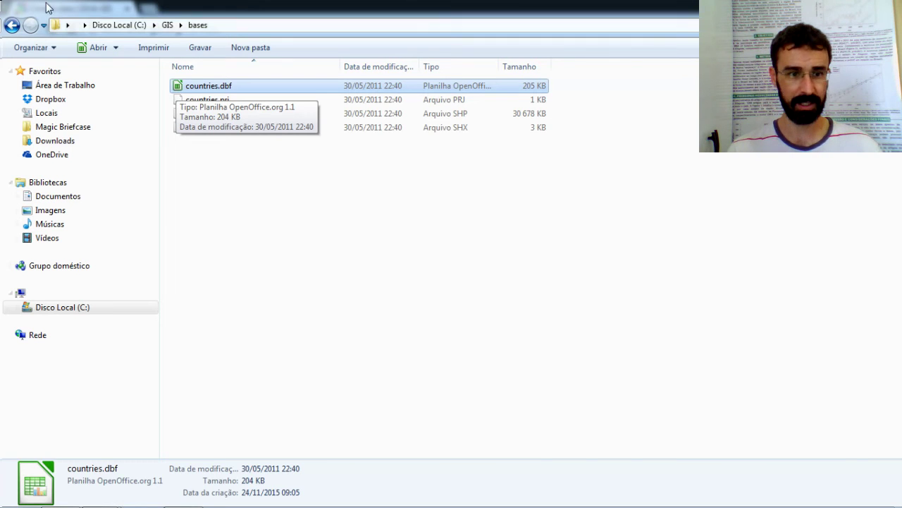
{"action": "left_click", "coordinate": [11, 25]}
{"action": "left_click", "coordinate": [30, 25]}
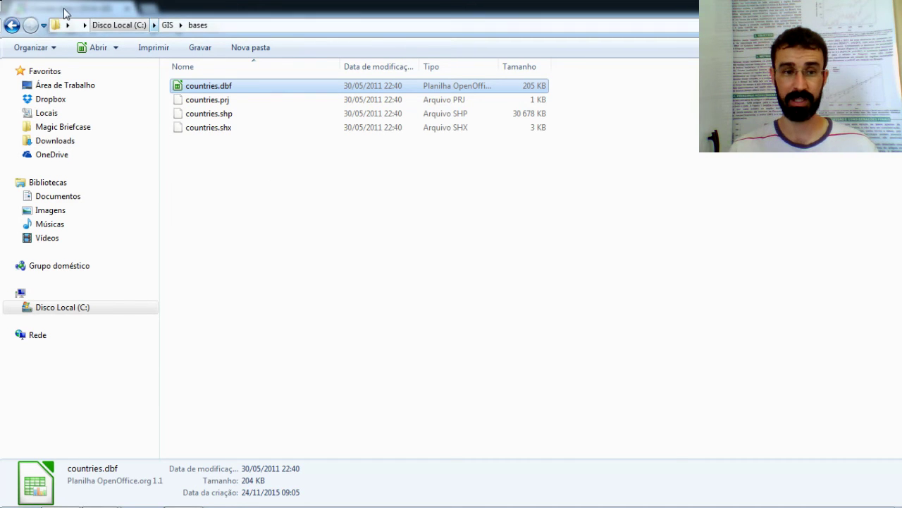
Examine the climate files in the clima folder from alt_10m.clm to worldclim_10m.cli, and return to the C: drive root
{"action": "left_click", "coordinate": [11, 25]}
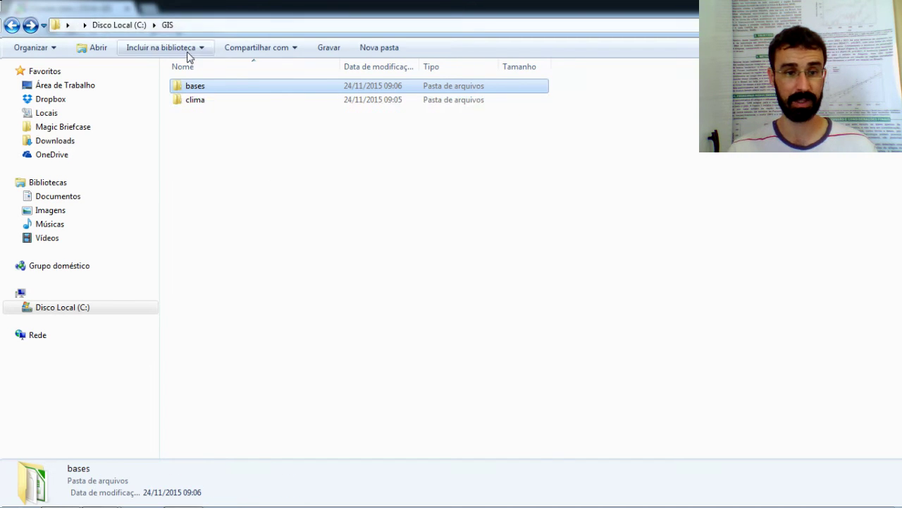
{"action": "left_click", "coordinate": [197, 101]}
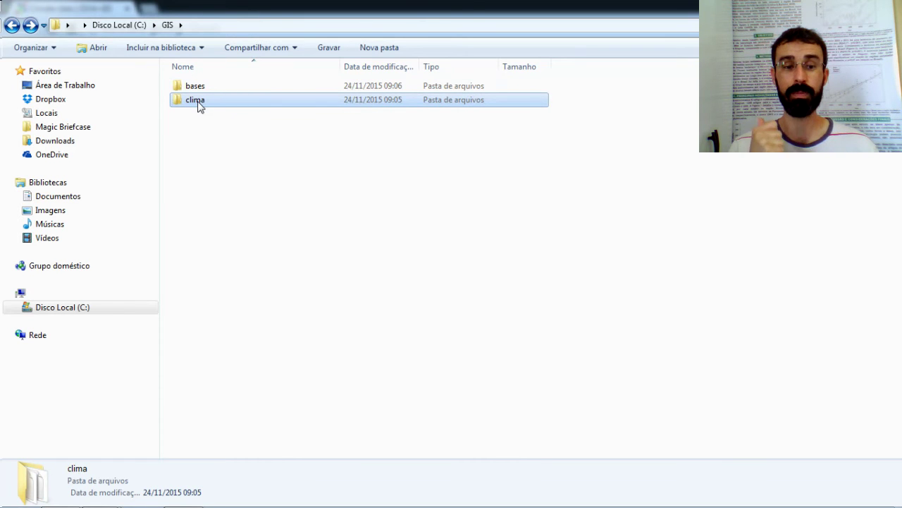
{"action": "double_click", "coordinate": [197, 102]}
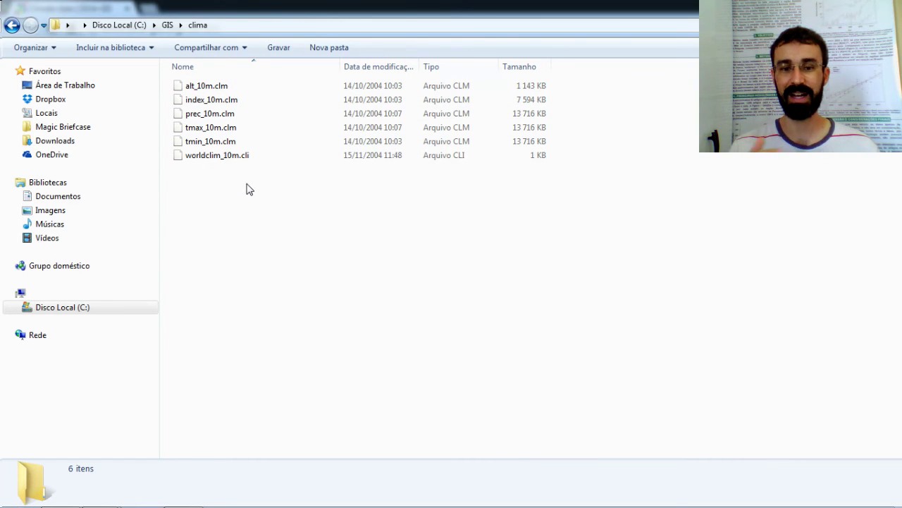
{"action": "left_click", "coordinate": [227, 85]}
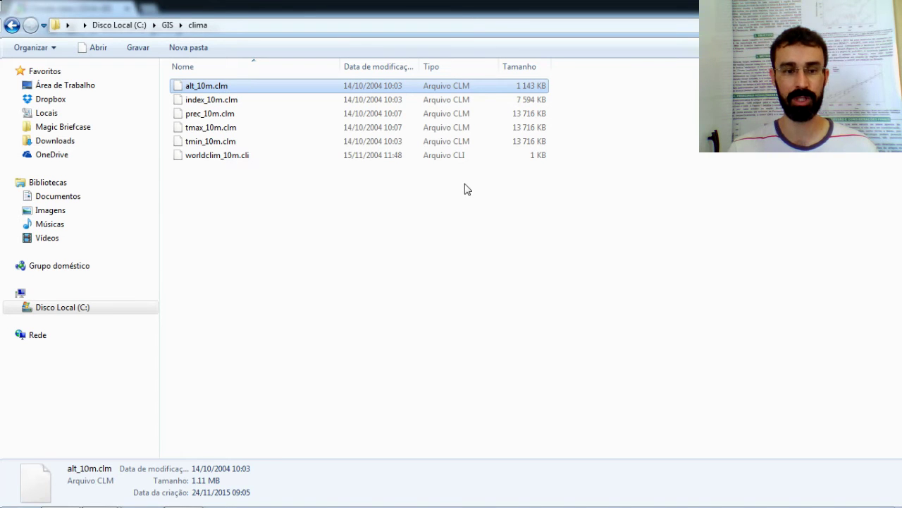
{"action": "key", "text": "Down"}
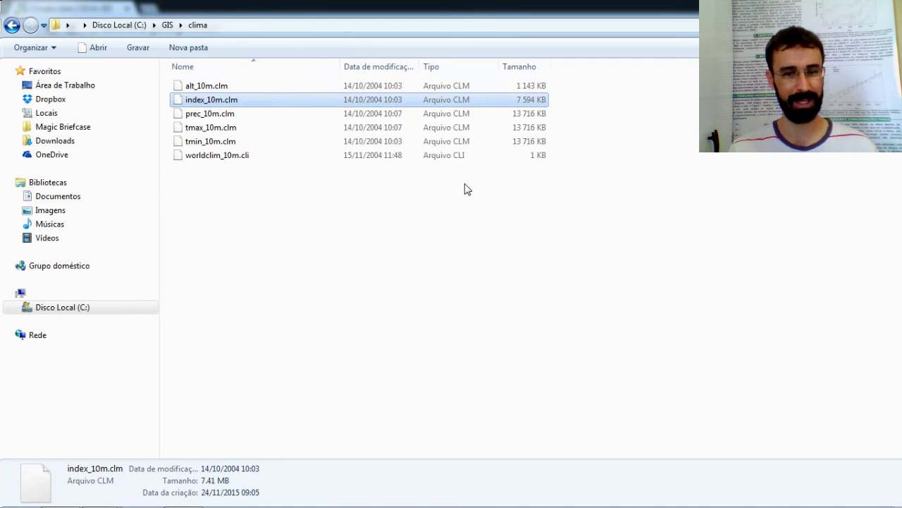
{"action": "key", "text": "Down"}
{"action": "key", "text": "Down"}
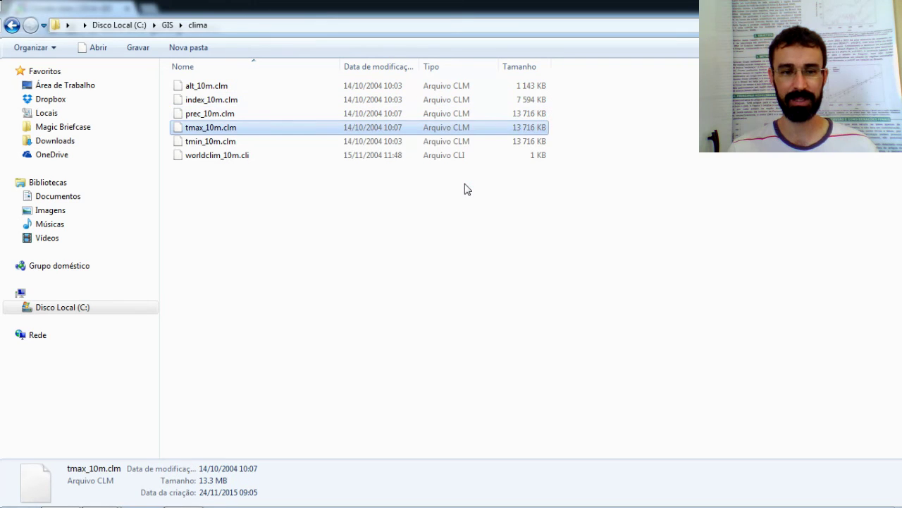
{"action": "key", "text": "Down"}
{"action": "key", "text": "Down"}
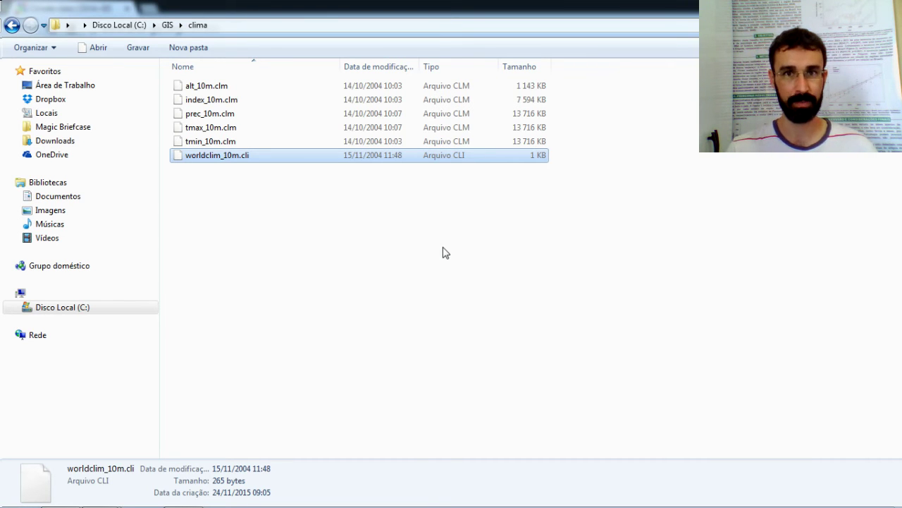
{"action": "left_click", "coordinate": [15, 25]}
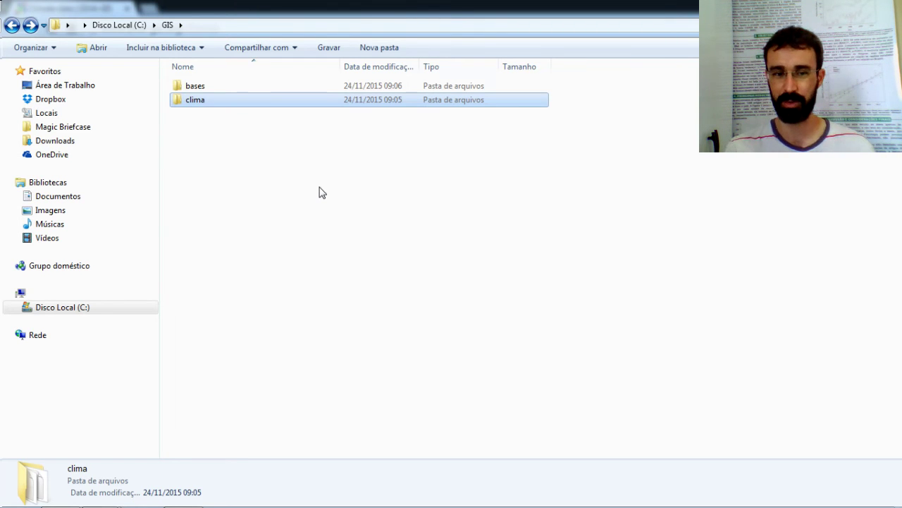
{"action": "left_click", "coordinate": [12, 25]}
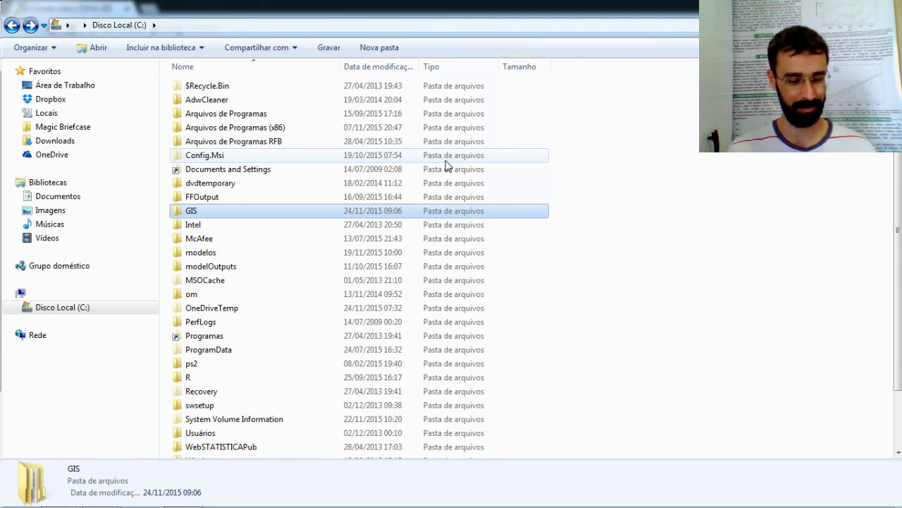
Switch to DIVA-GIS and add the countries.shp layer from C:\GIS\bases to the project
{"action": "key", "text": "alt+Tab"}
{"action": "key", "text": "alt+Tab"}
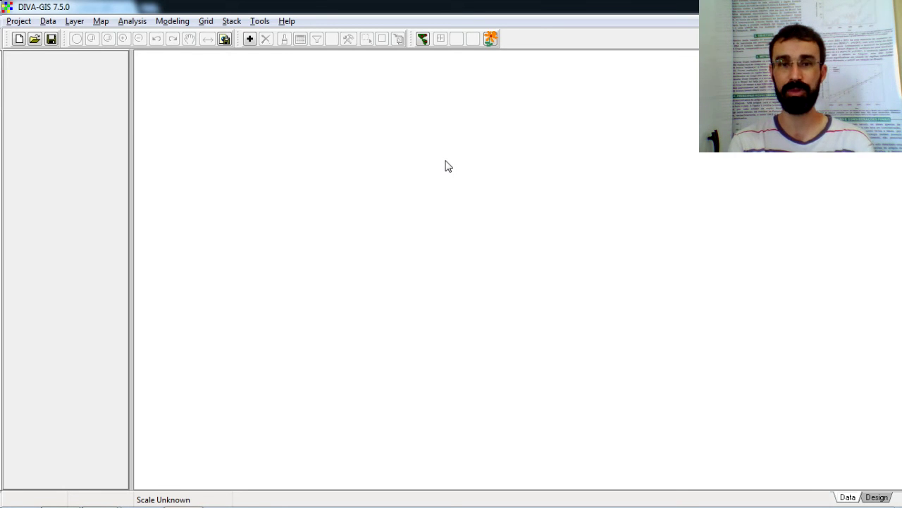
{"action": "left_click", "coordinate": [248, 40]}
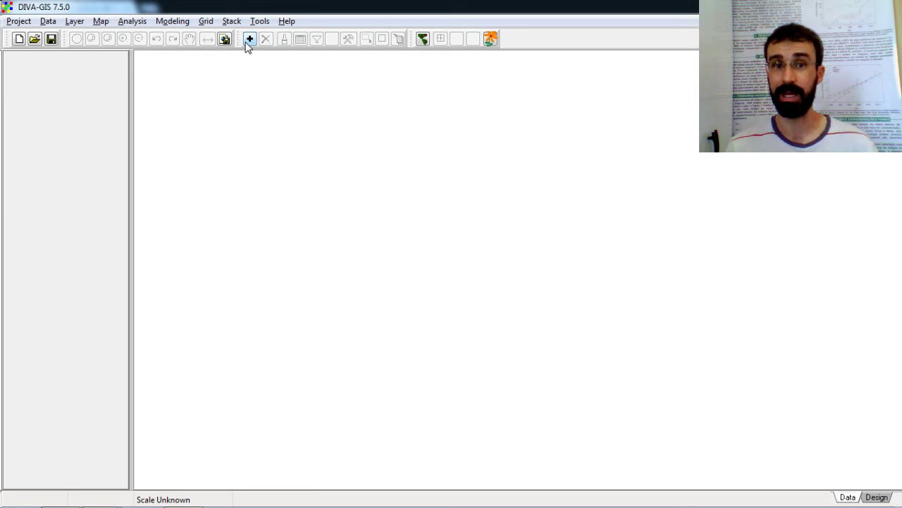
{"action": "left_click", "coordinate": [250, 40]}
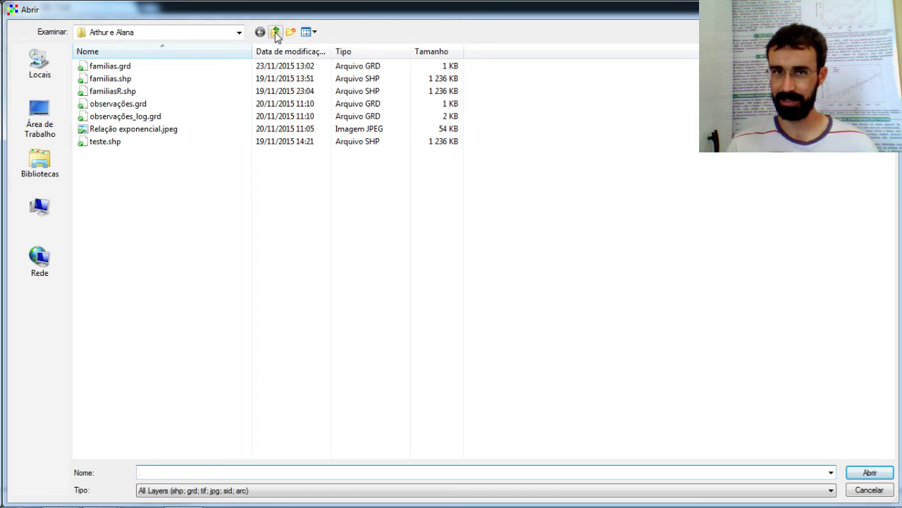
{"action": "left_click", "coordinate": [239, 32]}
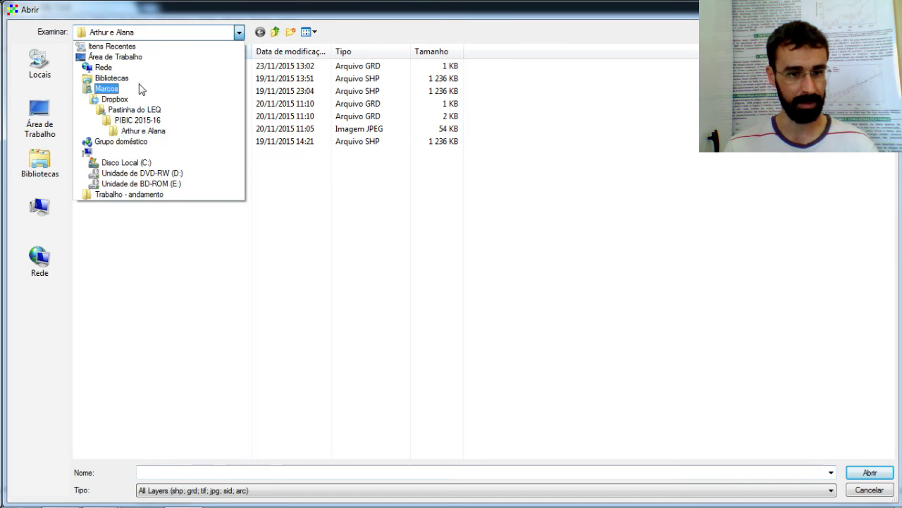
{"action": "left_click", "coordinate": [131, 162]}
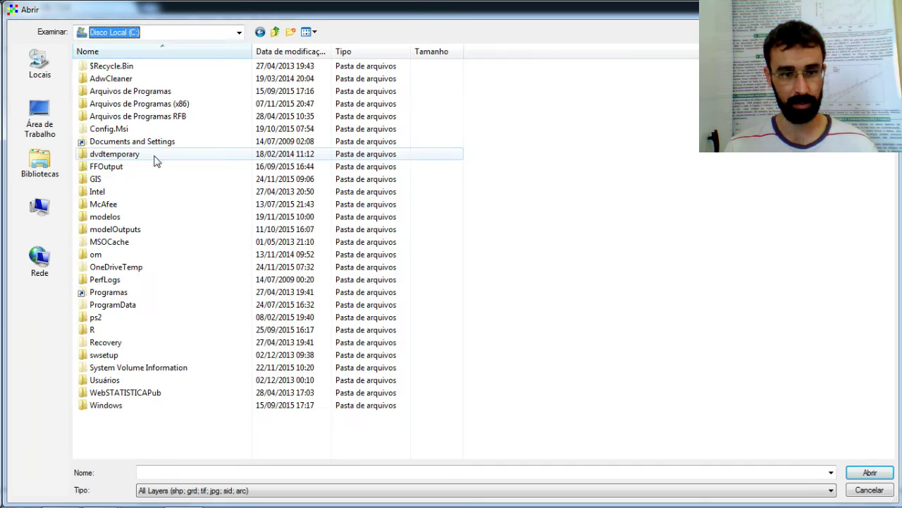
{"action": "double_click", "coordinate": [113, 179]}
{"action": "double_click", "coordinate": [116, 67]}
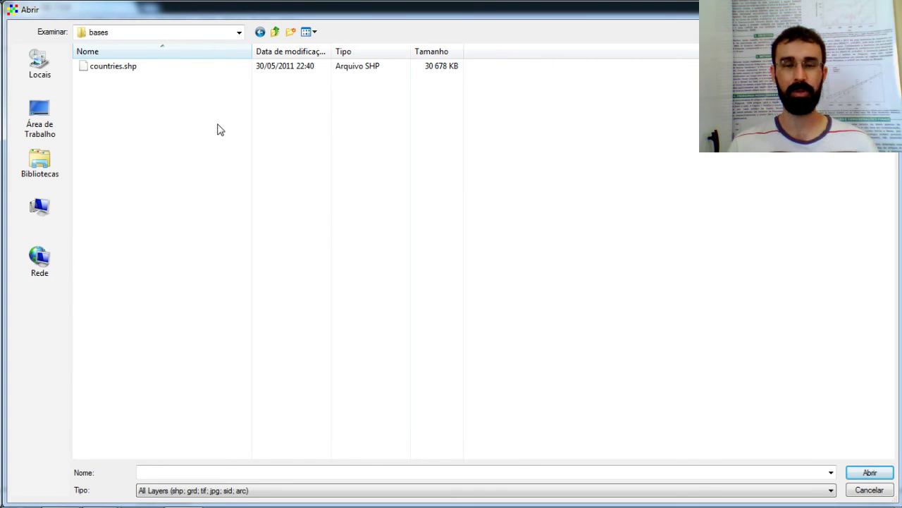
{"action": "left_click", "coordinate": [115, 69]}
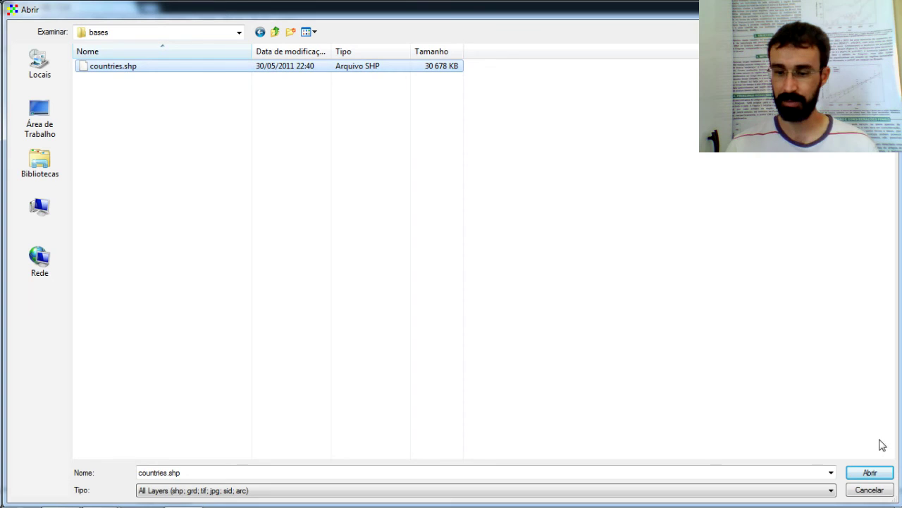
{"action": "left_click", "coordinate": [860, 478]}
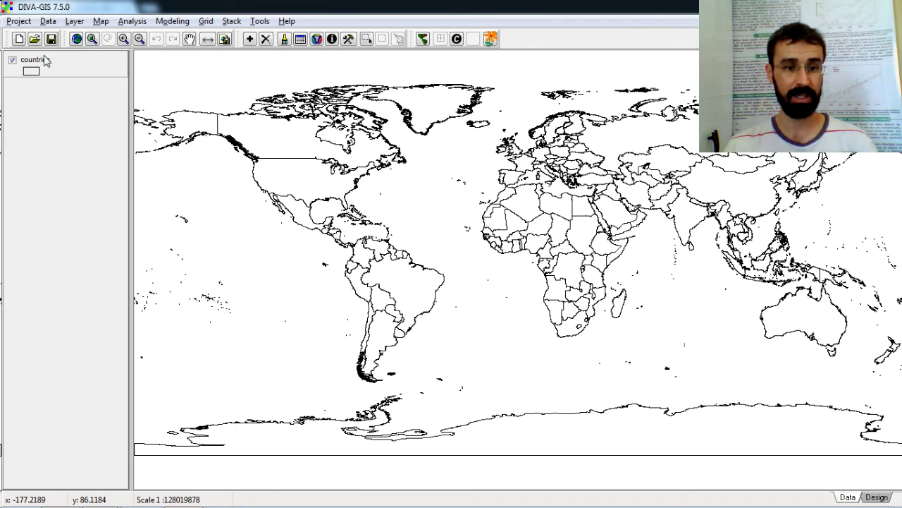
Hide and redisplay the countries layer, and examine Brazil's full attribute record with the Identify tool
{"action": "left_click", "coordinate": [12, 61]}
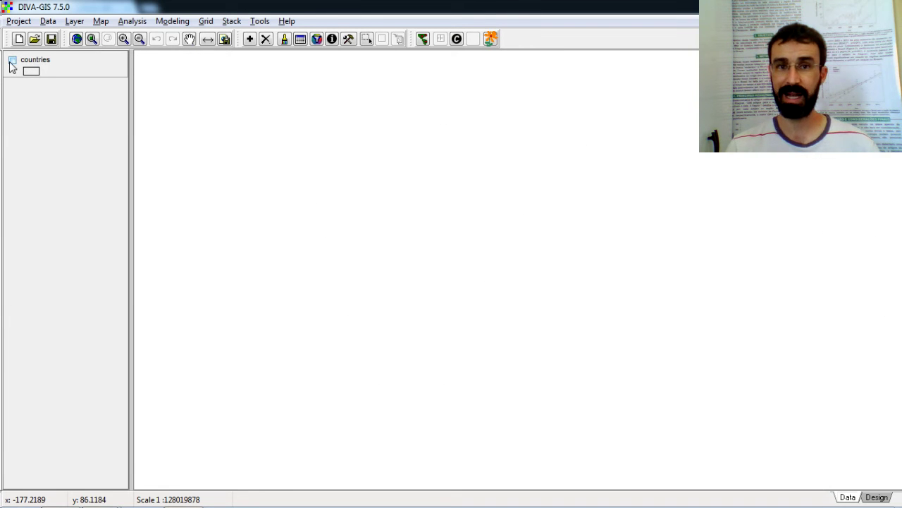
{"action": "left_click", "coordinate": [12, 62]}
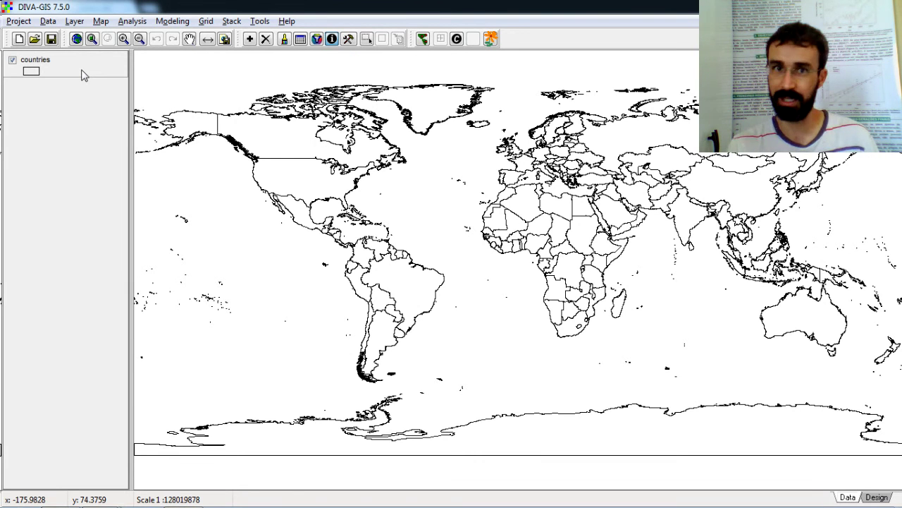
{"action": "left_click", "coordinate": [414, 289]}
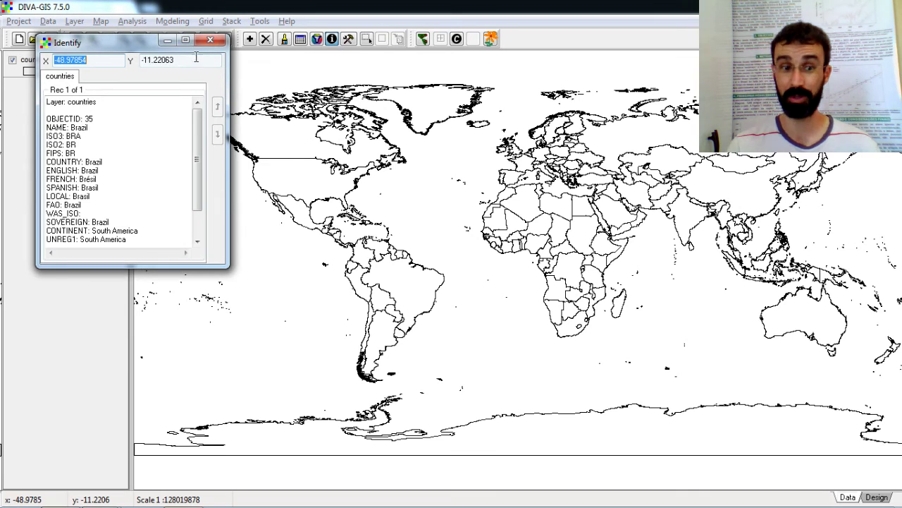
{"action": "left_click_drag", "start_coordinate": [121, 43], "coordinate": [193, 60]}
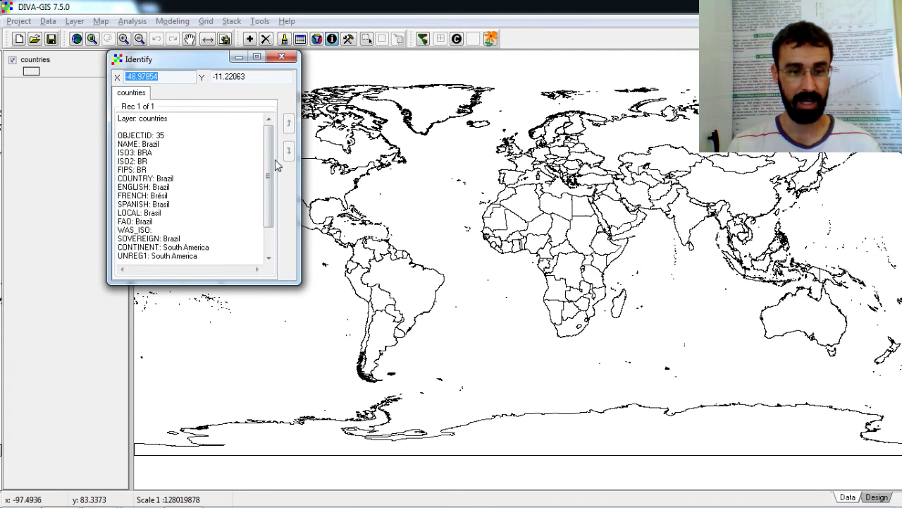
{"action": "left_click_drag", "start_coordinate": [268, 169], "coordinate": [268, 190]}
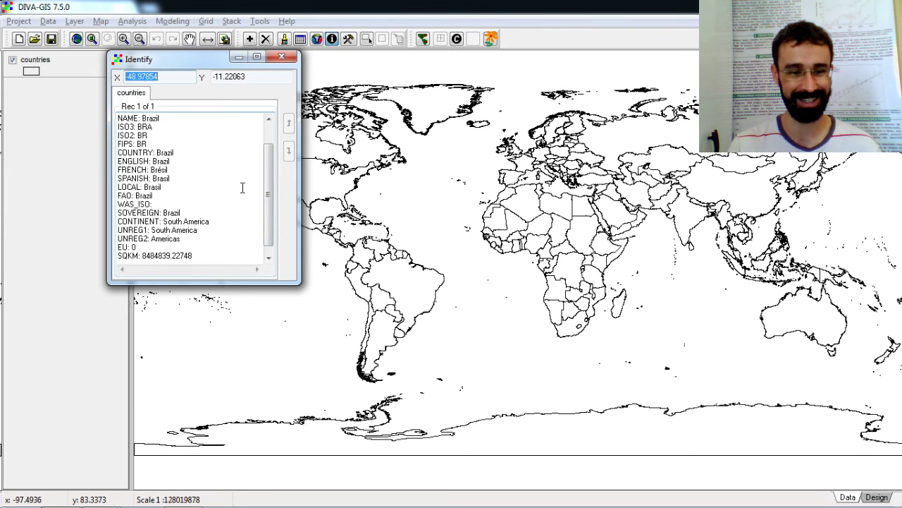
{"action": "left_click_drag", "start_coordinate": [270, 196], "coordinate": [269, 217]}
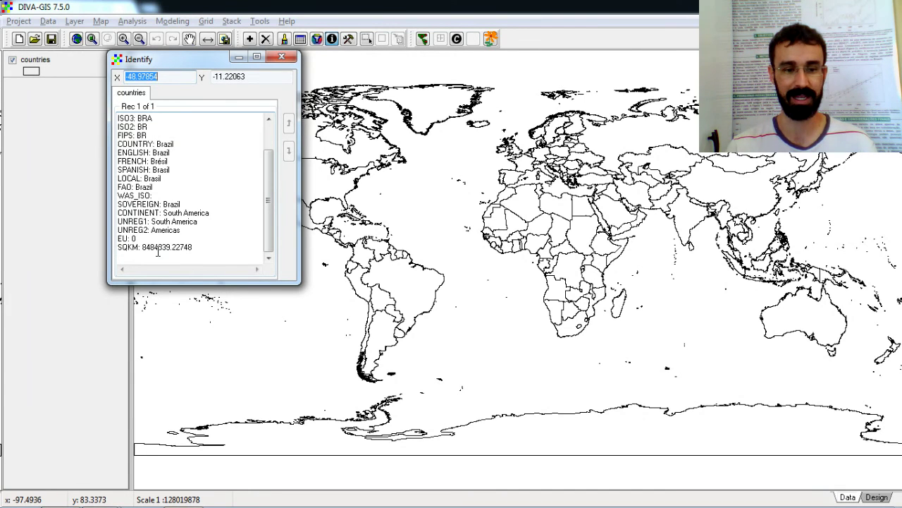
{"action": "left_click", "coordinate": [282, 58]}
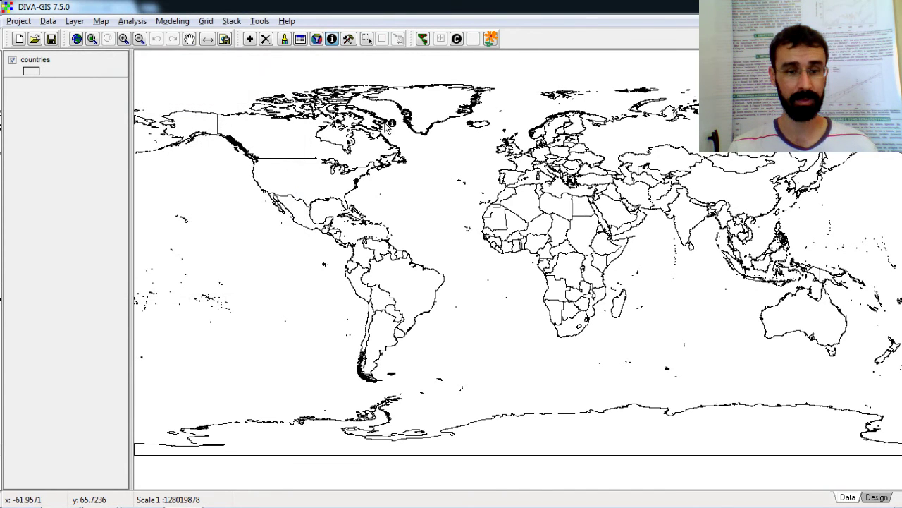
Identify Iceland on the map, look over its attribute record and close it
{"action": "left_click", "coordinate": [479, 130]}
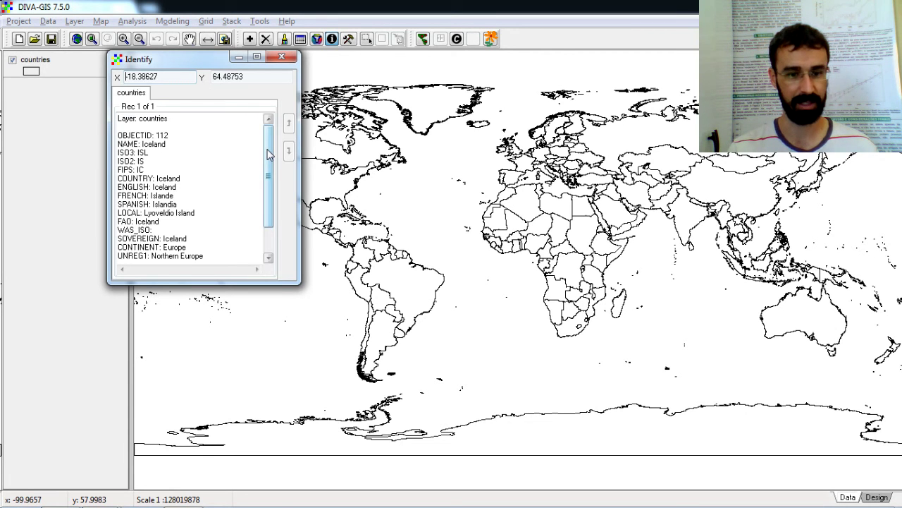
{"action": "left_click_drag", "start_coordinate": [269, 156], "coordinate": [288, 49]}
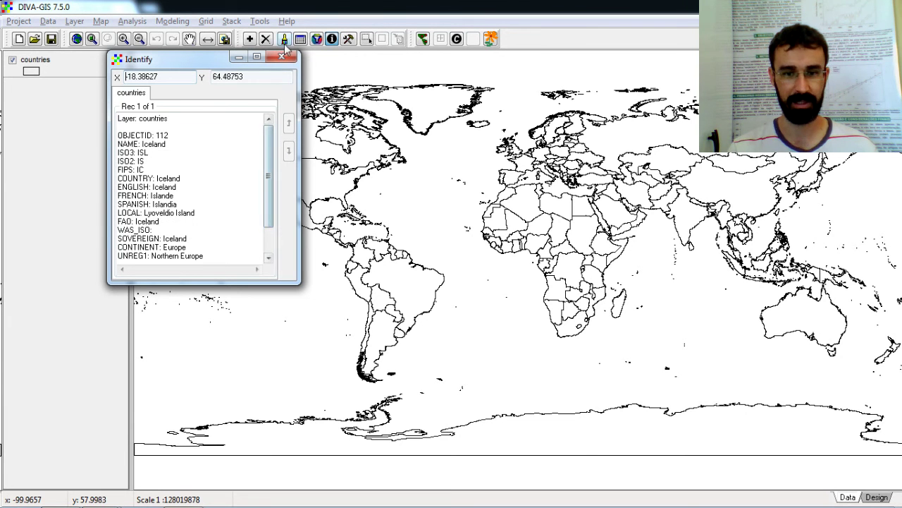
{"action": "left_click", "coordinate": [282, 58]}
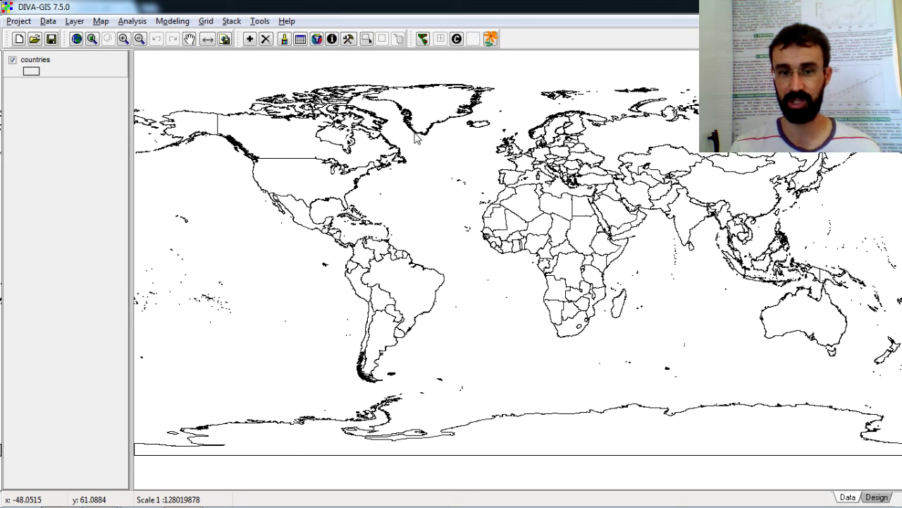
Zoom in on Central America and northern South America, and pan the map north to Greenland and back south to Brazil
{"action": "left_click", "coordinate": [189, 38]}
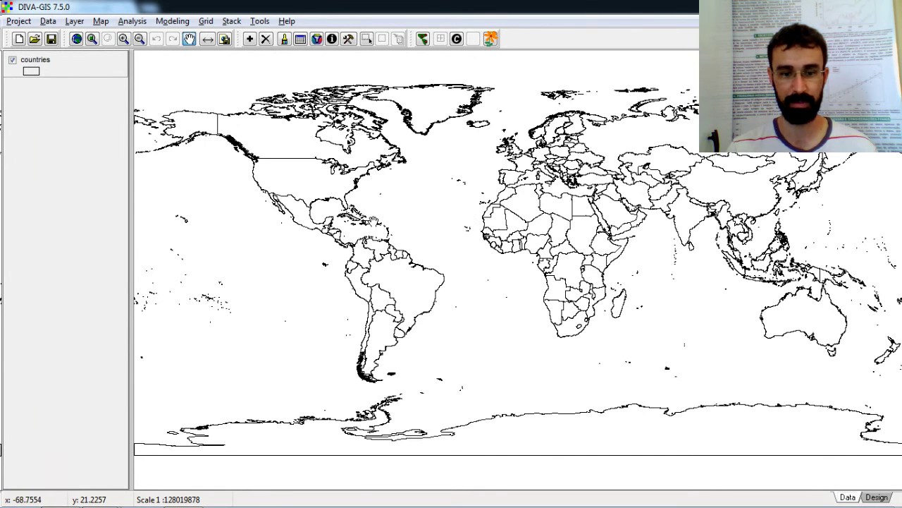
{"action": "left_click", "coordinate": [124, 39]}
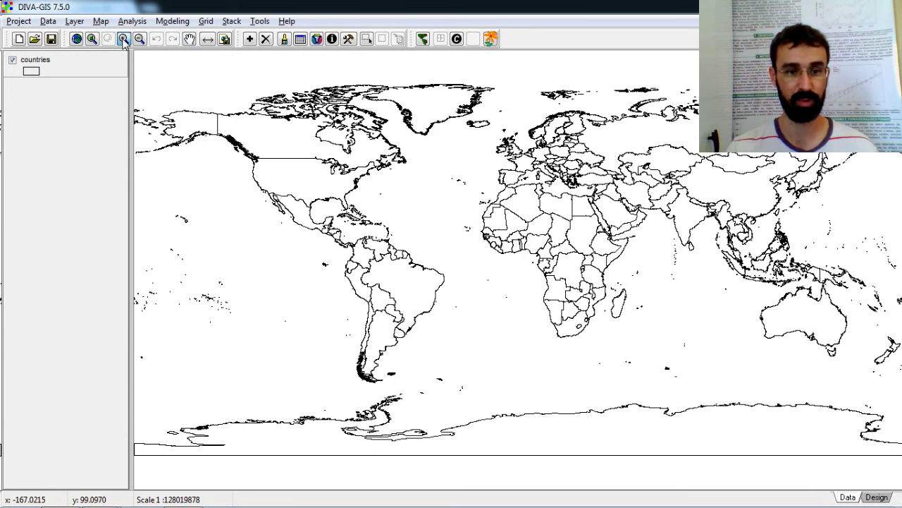
{"action": "left_click_drag", "start_coordinate": [314, 154], "coordinate": [522, 333]}
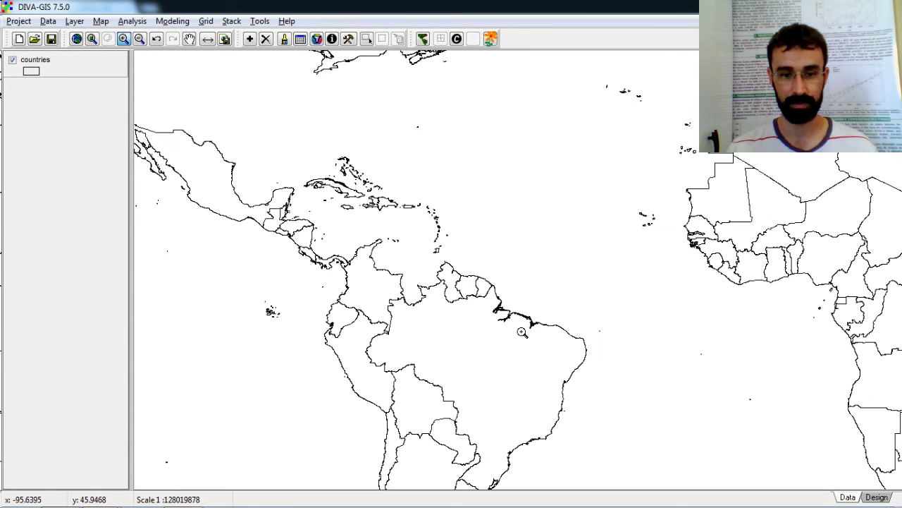
{"action": "left_click", "coordinate": [189, 39]}
{"action": "left_click_drag", "start_coordinate": [444, 174], "coordinate": [430, 392]}
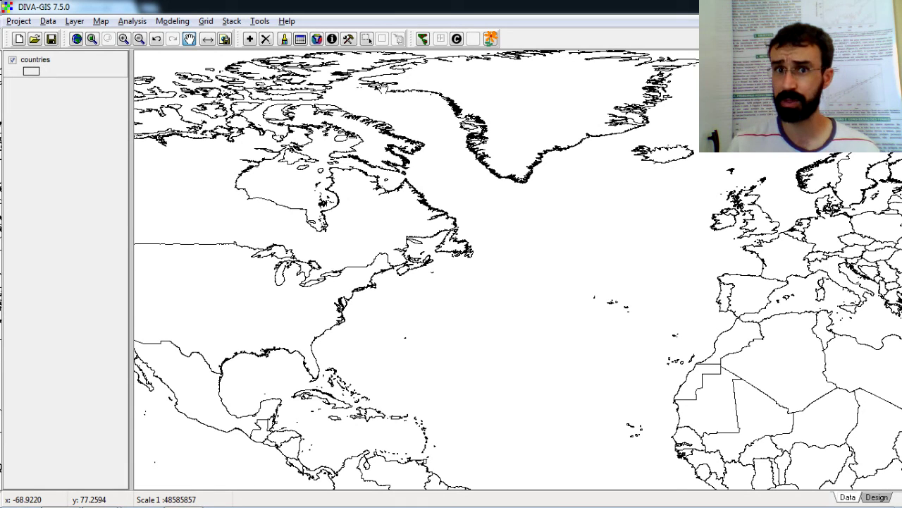
{"action": "left_click_drag", "start_coordinate": [381, 87], "coordinate": [225, 6]}
{"action": "left_click_drag", "start_coordinate": [265, 267], "coordinate": [393, 143]}
{"action": "left_click_drag", "start_coordinate": [469, 236], "coordinate": [538, 67]}
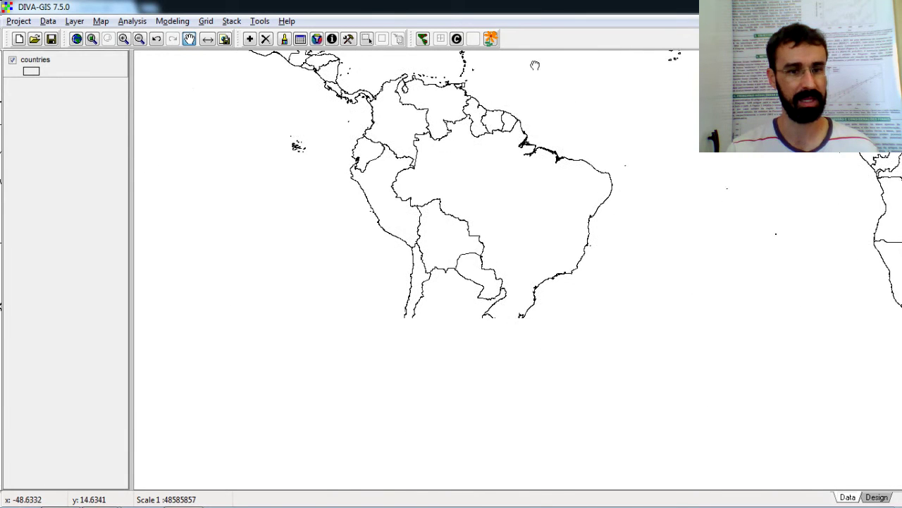
Zoom out from South America and restore the map to the full extent of the countries layer
{"action": "left_click", "coordinate": [140, 39]}
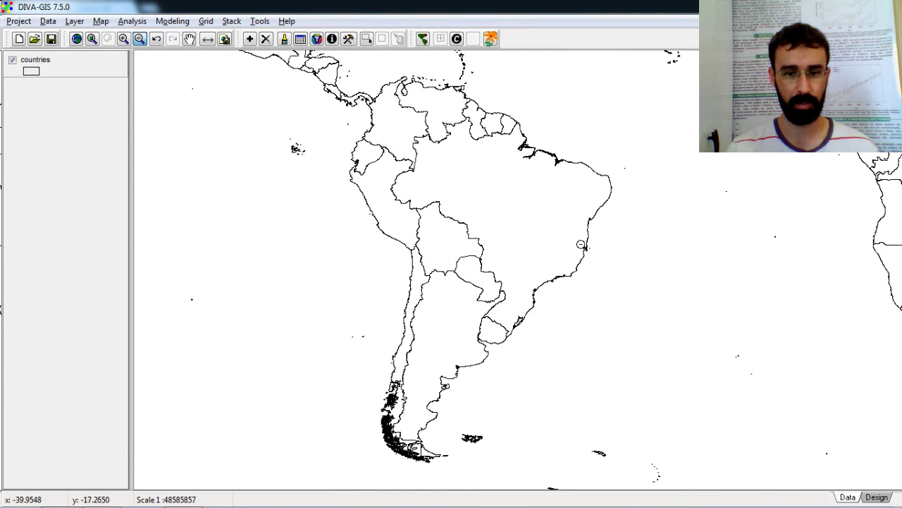
{"action": "left_click", "coordinate": [580, 242]}
{"action": "left_click", "coordinate": [124, 38]}
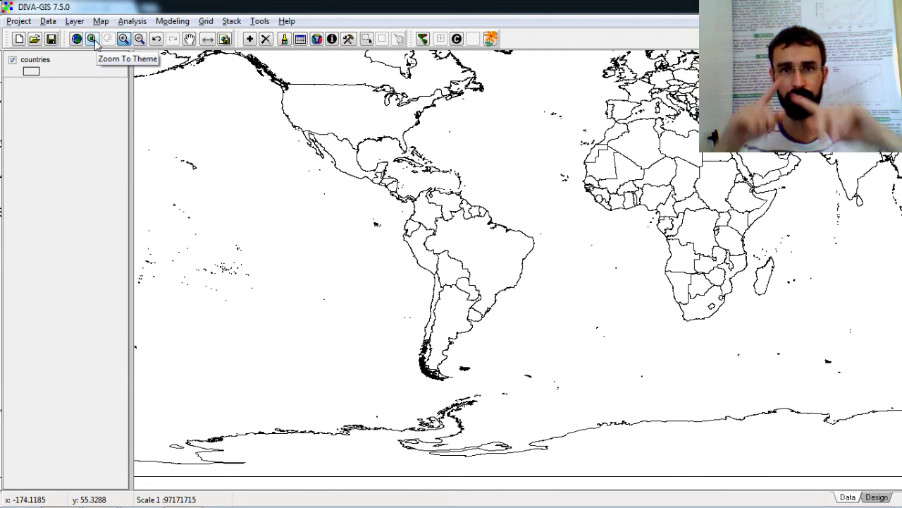
{"action": "left_click", "coordinate": [92, 40]}
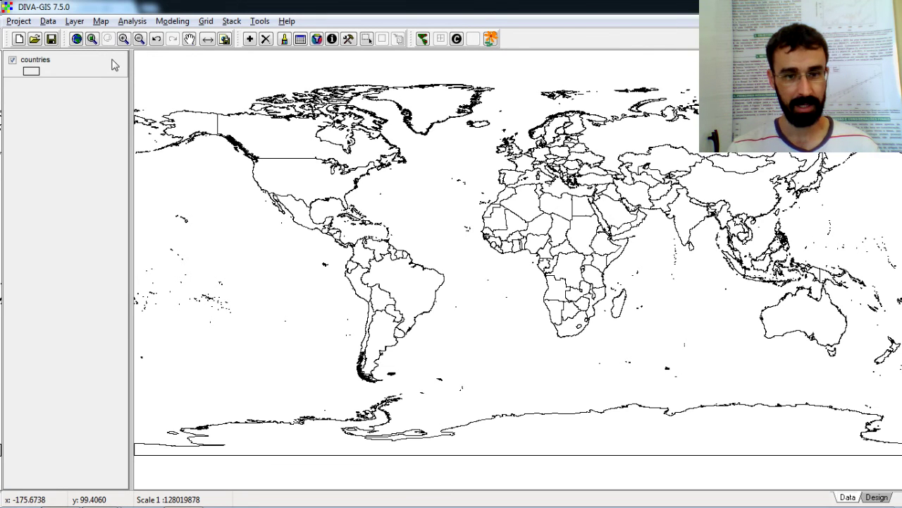
Open the countries layer's attribute table, widen it to show more fields and go to Brazil's record
{"action": "left_click", "coordinate": [300, 39]}
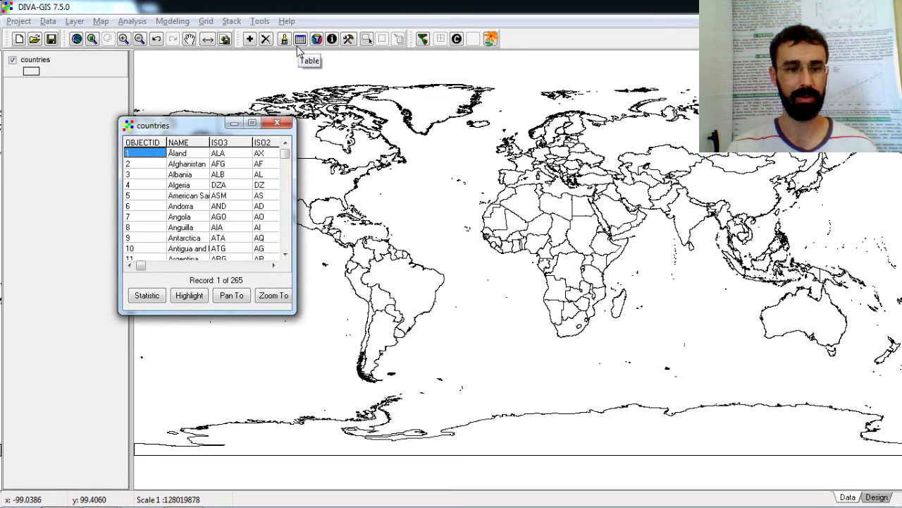
{"action": "left_click_drag", "start_coordinate": [297, 225], "coordinate": [852, 218]}
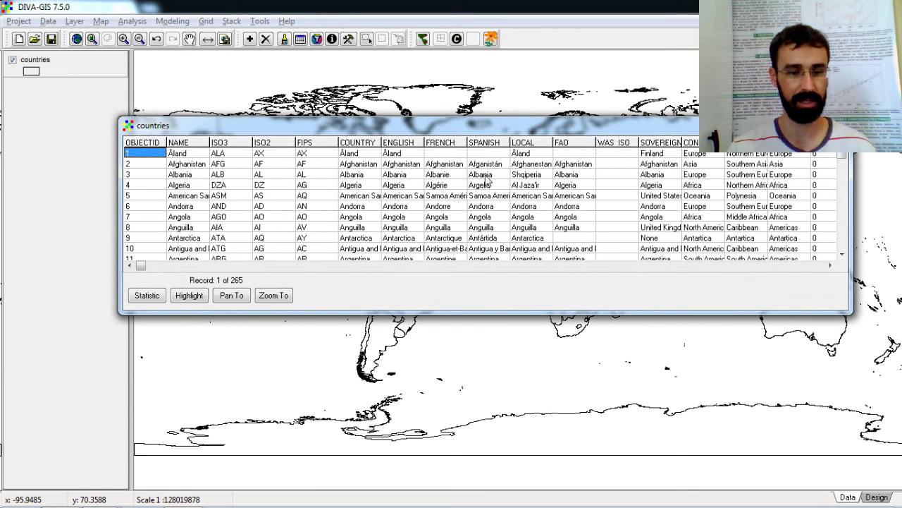
{"action": "left_click", "coordinate": [170, 186]}
{"action": "key", "text": "Down"}
{"action": "key", "text": "Down"}
{"action": "key", "text": "Down"}
{"action": "key", "text": "Down"}
{"action": "key", "text": "Down"}
{"action": "key", "text": "Down"}
{"action": "key", "text": "Down"}
{"action": "key", "text": "Down"}
{"action": "key", "text": "Down"}
{"action": "key", "text": "Down"}
{"action": "key", "text": "Down"}
{"action": "key", "text": "Down"}
{"action": "key", "text": "Down"}
{"action": "key", "text": "Down"}
{"action": "key", "text": "Down"}
{"action": "key", "text": "Down"}
{"action": "key", "text": "Down"}
{"action": "key", "text": "Down"}
{"action": "key", "text": "Down"}
{"action": "key", "text": "Down"}
{"action": "key", "text": "Down"}
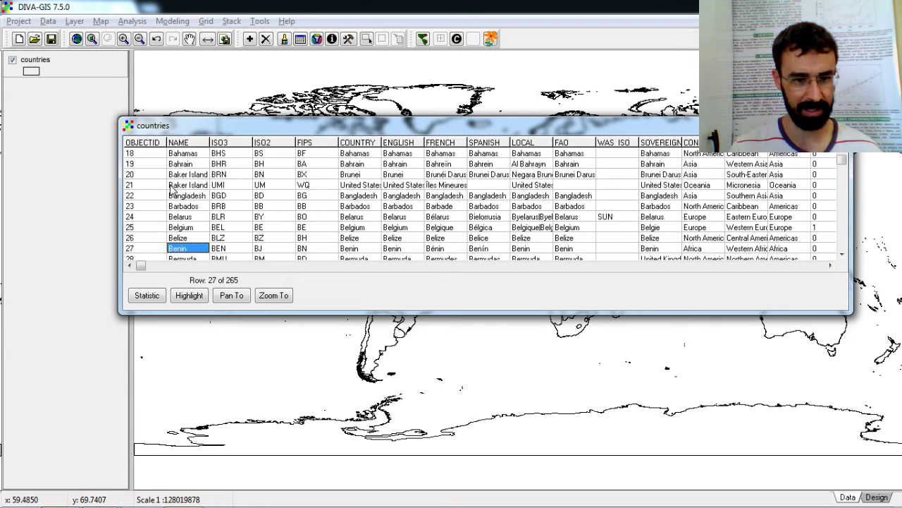
{"action": "key", "text": "Up"}
{"action": "key", "text": "Up"}
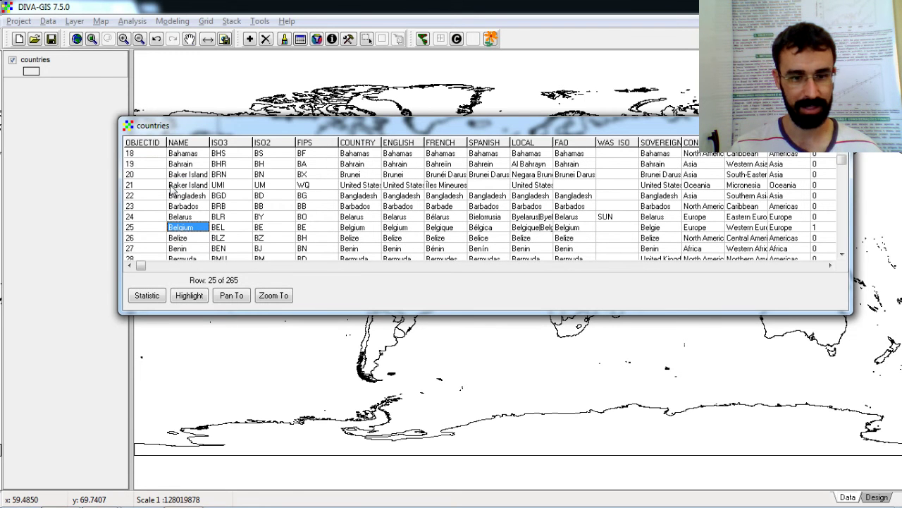
{"action": "key", "text": "Left"}
{"action": "key", "text": "Down"}
{"action": "key", "text": "Down"}
{"action": "key", "text": "Down"}
{"action": "key", "text": "Down"}
{"action": "key", "text": "Down"}
{"action": "key", "text": "Down"}
{"action": "key", "text": "Down"}
{"action": "key", "text": "Down"}
{"action": "key", "text": "Down"}
{"action": "key", "text": "Down"}
{"action": "key", "text": "Down"}
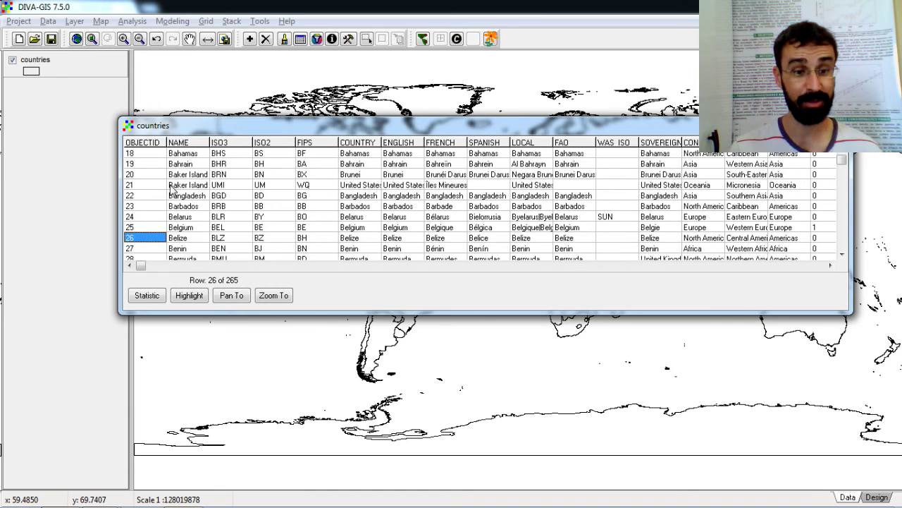
{"action": "key", "text": "Up"}
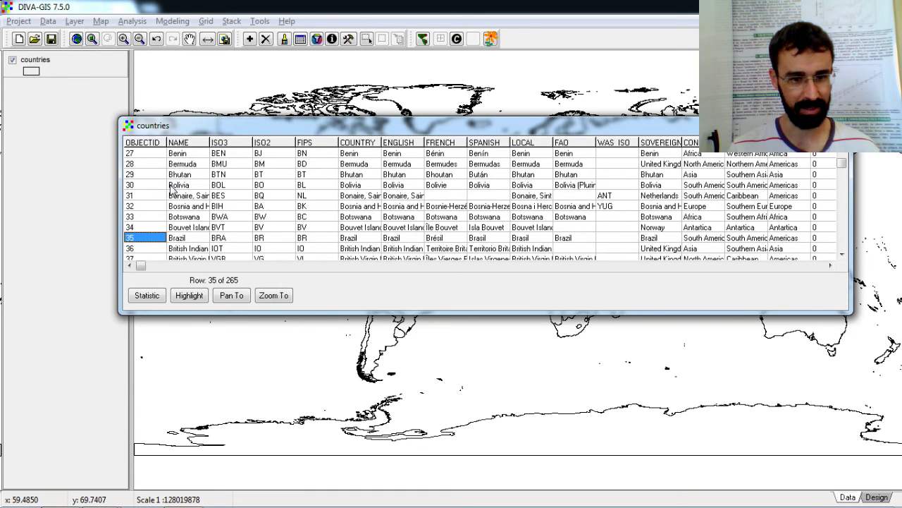
Review Brazil's attributes across the table's fields, return to its OBJECTID field and close the table
{"action": "key", "text": "Right"}
{"action": "key", "text": "Right"}
{"action": "key", "text": "Right"}
{"action": "key", "text": "Right"}
{"action": "key", "text": "Right"}
{"action": "key", "text": "Right"}
{"action": "key", "text": "Right"}
{"action": "key", "text": "Right"}
{"action": "key", "text": "Right"}
{"action": "key", "text": "Right"}
{"action": "key", "text": "Right"}
{"action": "key", "text": "Right"}
{"action": "key", "text": "Right"}
{"action": "key", "text": "Right"}
{"action": "key", "text": "Right"}
{"action": "key", "text": "Left"}
{"action": "key", "text": "Left"}
{"action": "key", "text": "Left"}
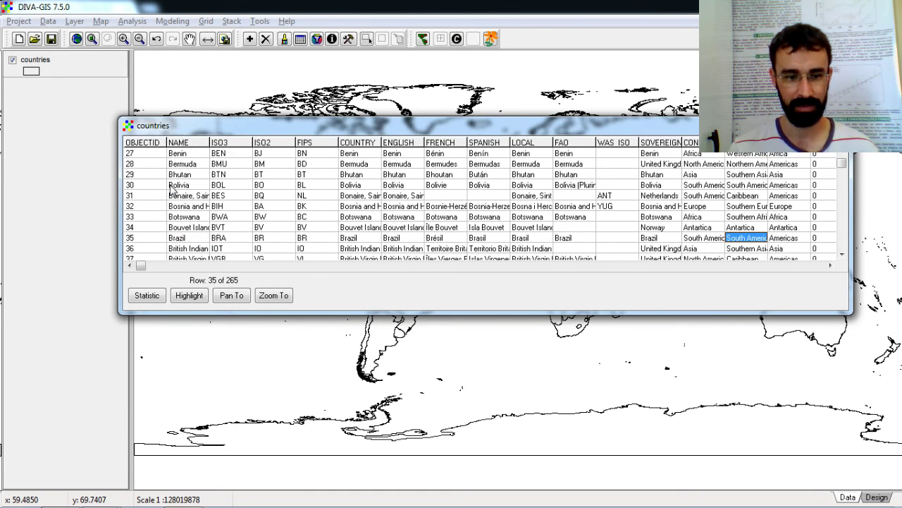
{"action": "key", "text": "Left"}
{"action": "key", "text": "Left"}
{"action": "key", "text": "Left"}
{"action": "key", "text": "Left"}
{"action": "key", "text": "Left"}
{"action": "key", "text": "Left"}
{"action": "key", "text": "Left"}
{"action": "key", "text": "Left"}
{"action": "key", "text": "Left"}
{"action": "key", "text": "Left"}
{"action": "key", "text": "Left"}
{"action": "key", "text": "Left"}
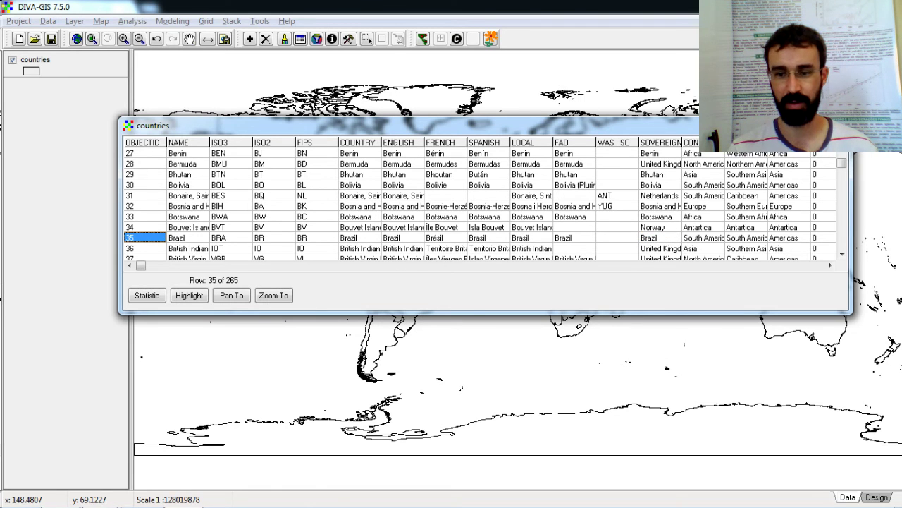
{"action": "left_click", "coordinate": [843, 125]}
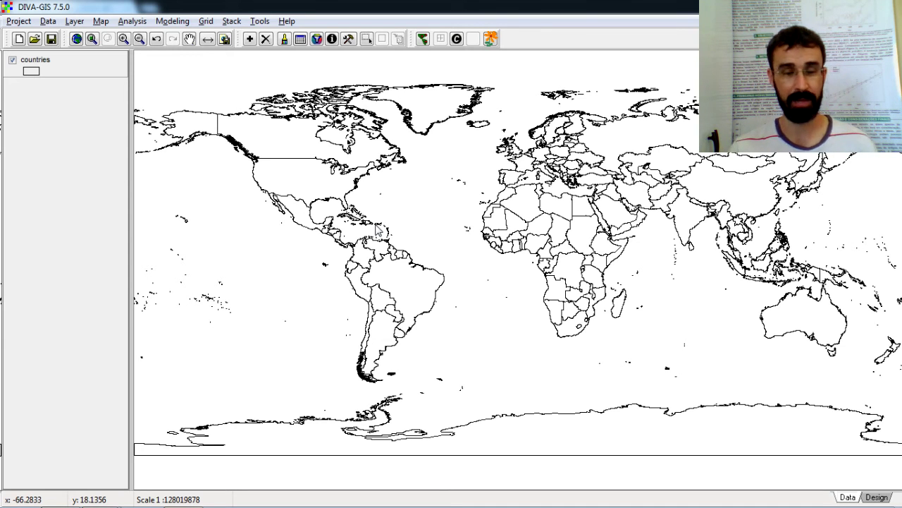
In the program's climate options, set the climate data folder to C:\GIS\clima
{"action": "left_click", "coordinate": [260, 21]}
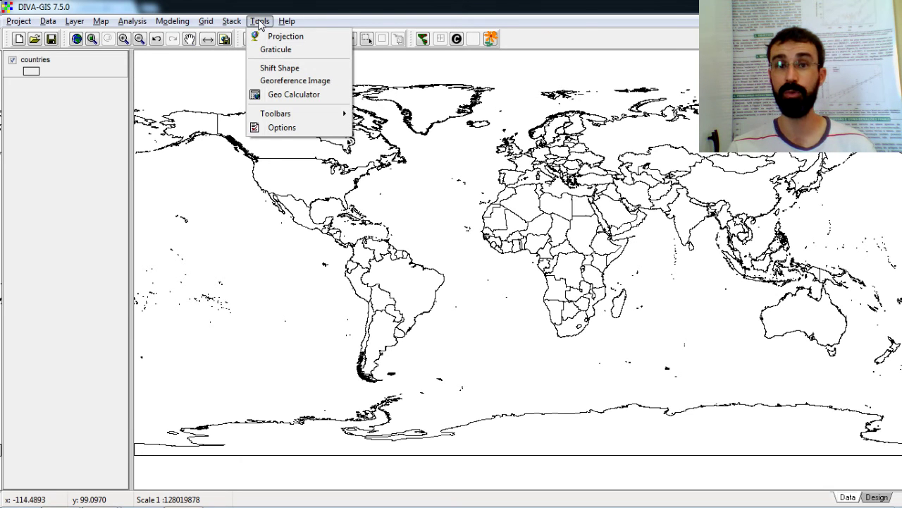
{"action": "left_click", "coordinate": [301, 129]}
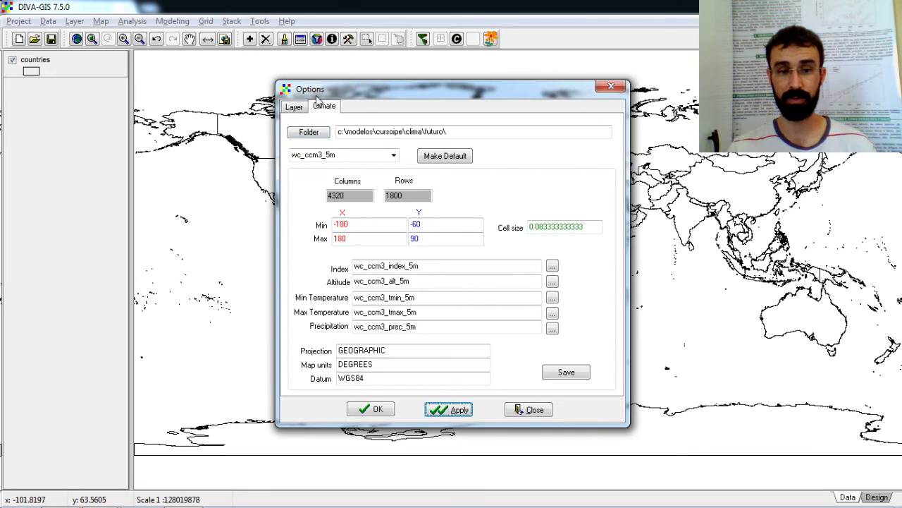
{"action": "left_click", "coordinate": [380, 78]}
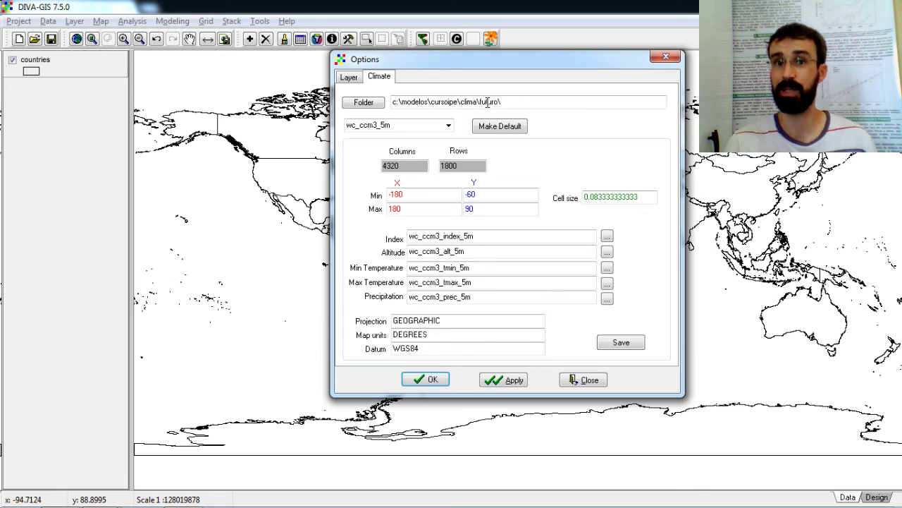
{"action": "left_click", "coordinate": [369, 101]}
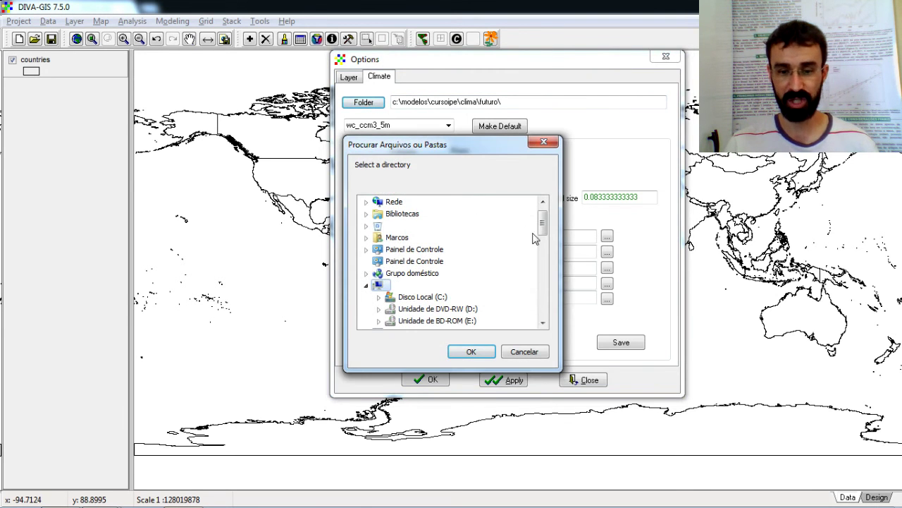
{"action": "mouse_move", "coordinate": [543, 227]}
{"action": "left_mouse_down"}
{"action": "mouse_move", "coordinate": [545, 243]}
{"action": "mouse_move", "coordinate": [544, 224]}
{"action": "left_mouse_up"}
{"action": "left_click", "coordinate": [416, 294]}
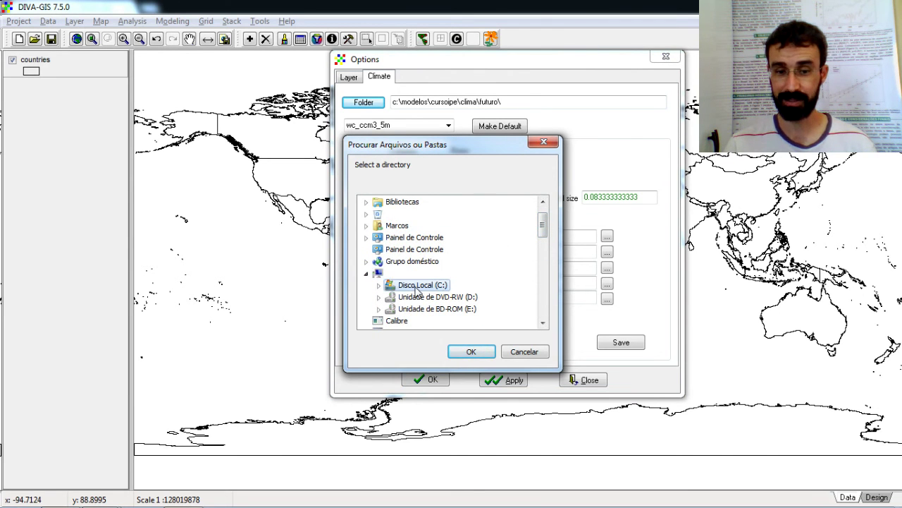
{"action": "left_click", "coordinate": [391, 296]}
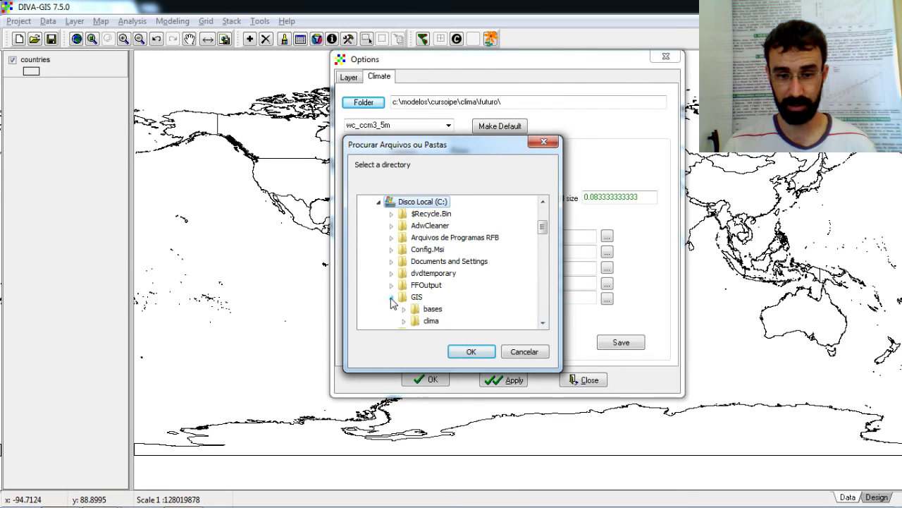
{"action": "left_click", "coordinate": [427, 321]}
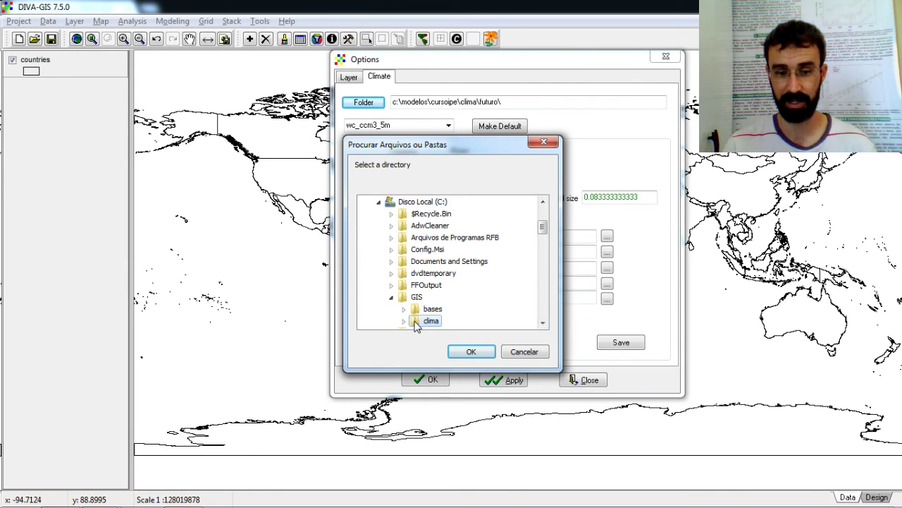
{"action": "double_click", "coordinate": [420, 323]}
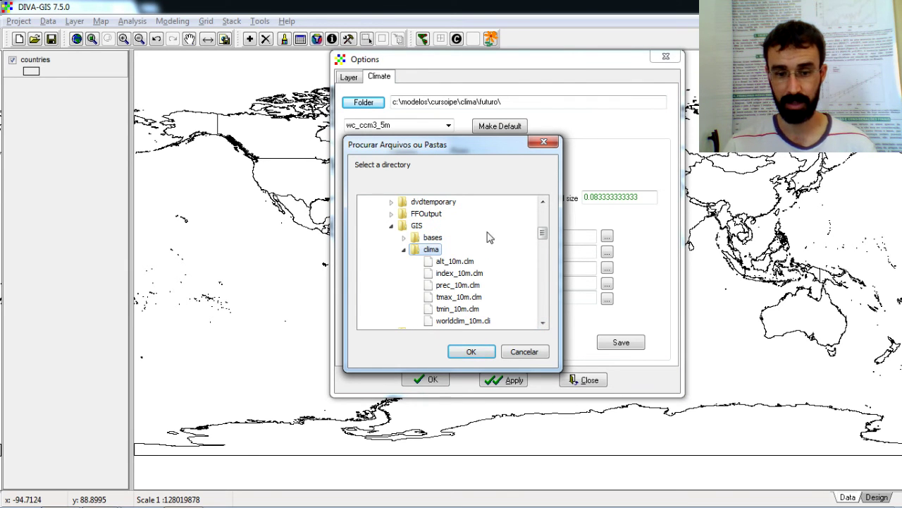
{"action": "left_click", "coordinate": [453, 265]}
{"action": "left_click", "coordinate": [457, 277]}
{"action": "left_click", "coordinate": [428, 251]}
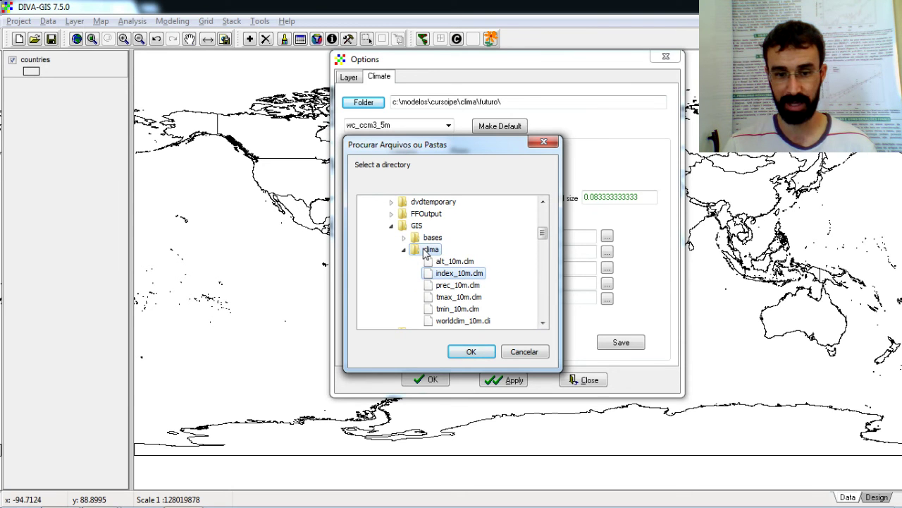
{"action": "left_click", "coordinate": [472, 352]}
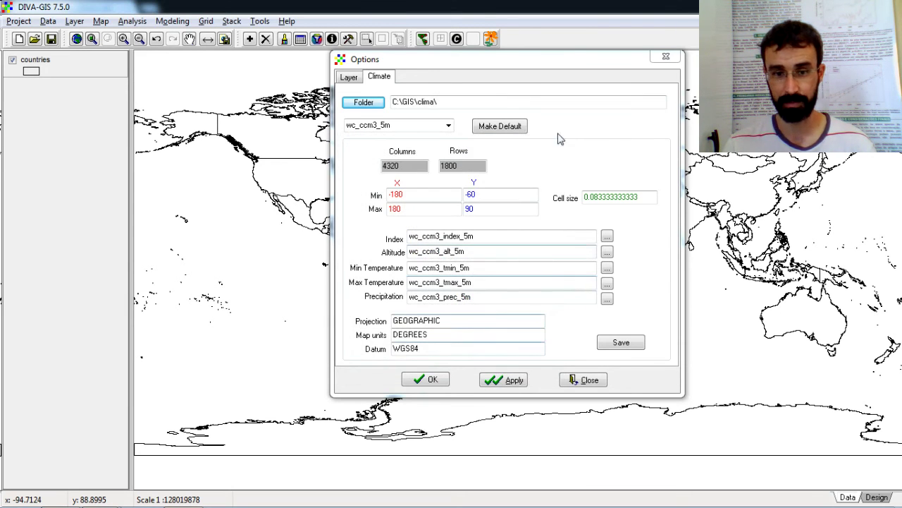
Try to make wc_ccm3_5m the default climate database and recheck the available databases and folder
{"action": "left_click", "coordinate": [448, 126]}
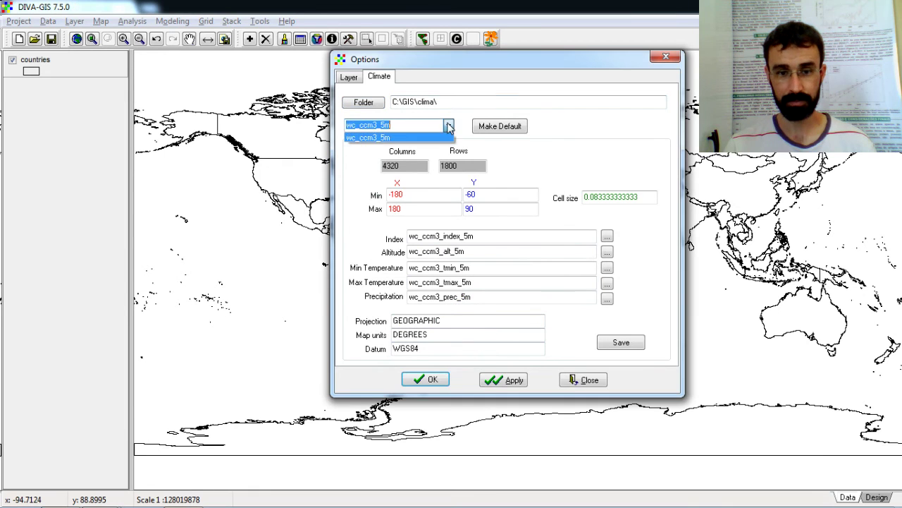
{"action": "left_click", "coordinate": [380, 134]}
{"action": "left_click", "coordinate": [509, 129]}
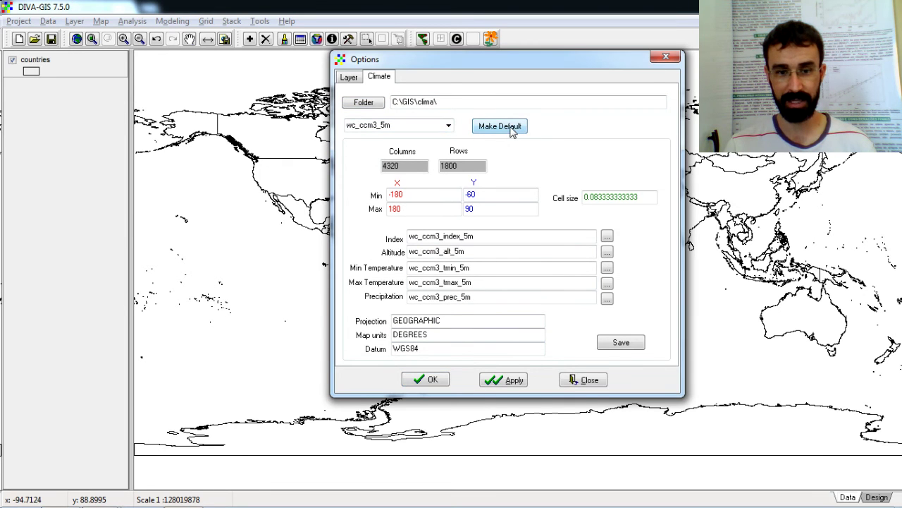
{"action": "left_click", "coordinate": [447, 126]}
{"action": "left_click", "coordinate": [446, 126]}
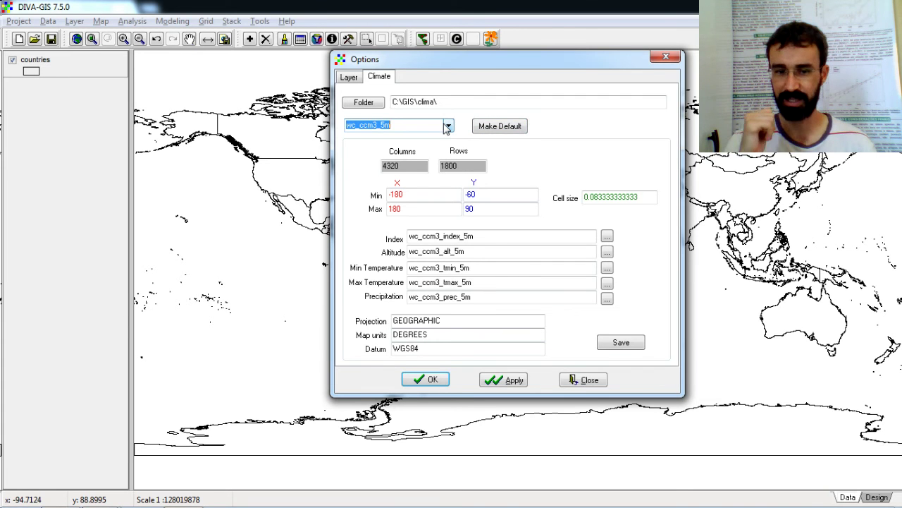
{"action": "left_click", "coordinate": [376, 104]}
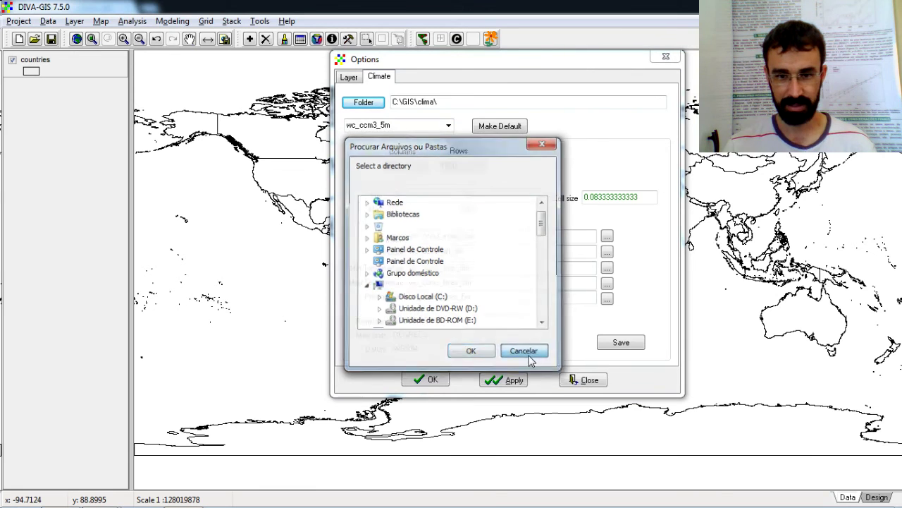
{"action": "left_click", "coordinate": [522, 351]}
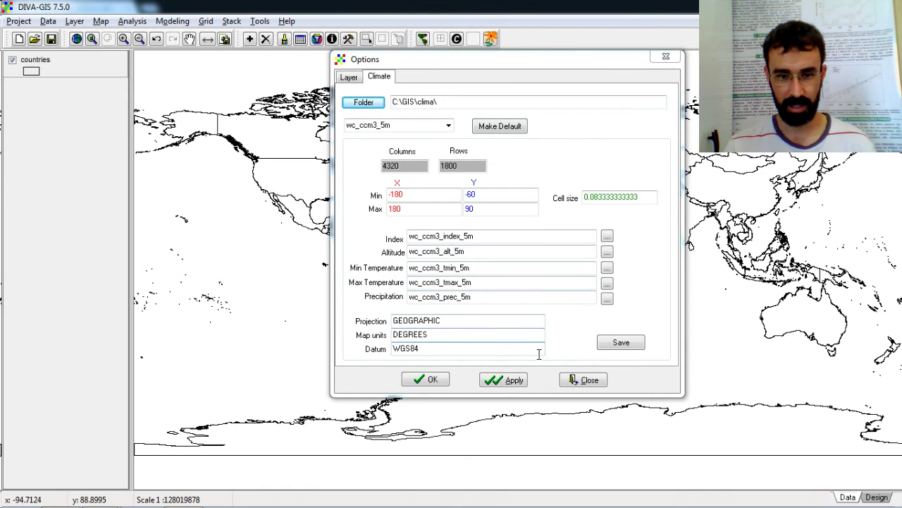
Apply the climate options with the worldclim_10m database and close the Options dialog
{"action": "left_click", "coordinate": [507, 380]}
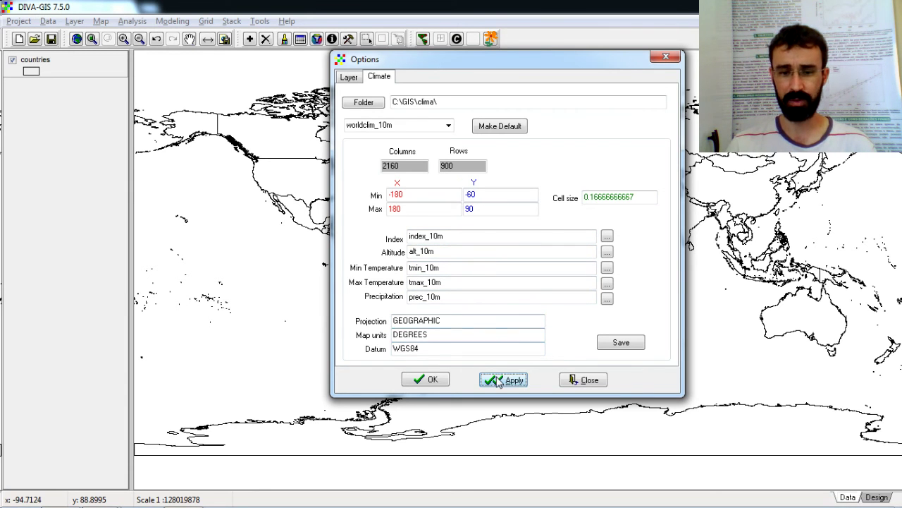
{"action": "left_click", "coordinate": [416, 384]}
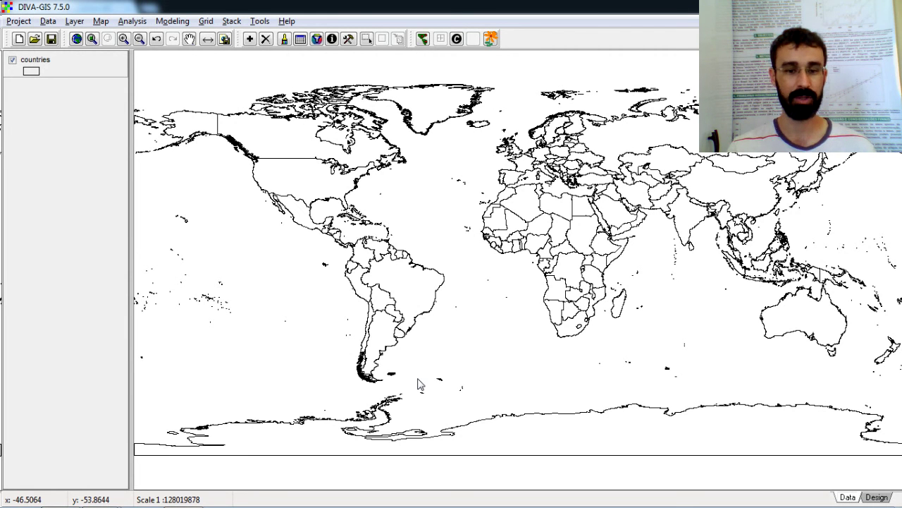
Start the climate data to map tool and choose worldclim_10m as its climate database
{"action": "left_click", "coordinate": [45, 22]}
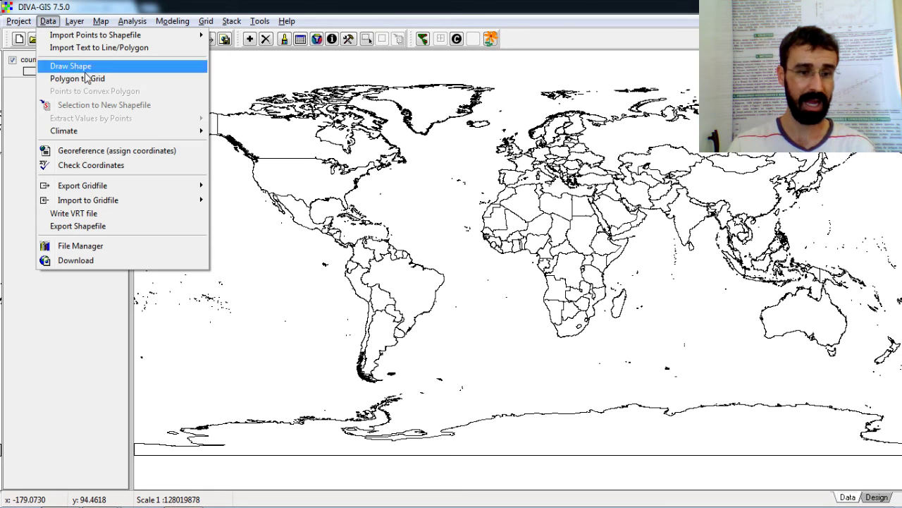
{"action": "mouse_move", "coordinate": [145, 134]}
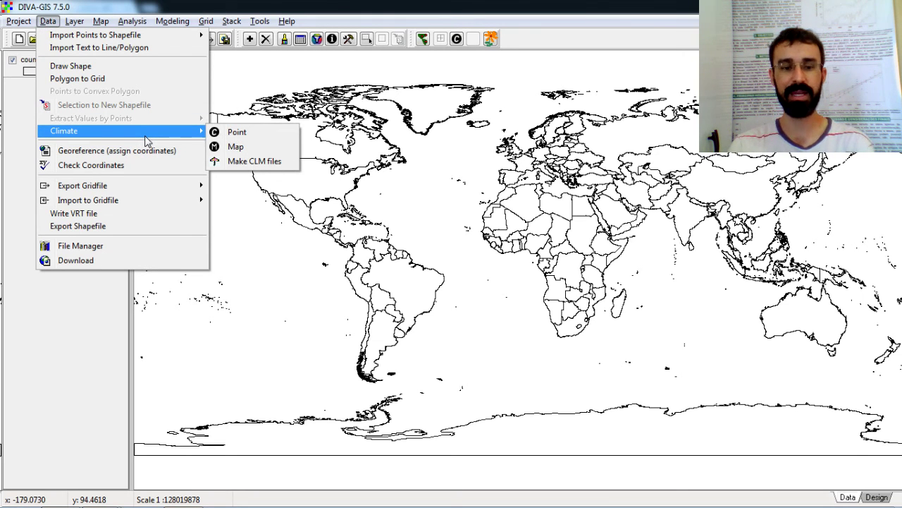
{"action": "left_click", "coordinate": [244, 150]}
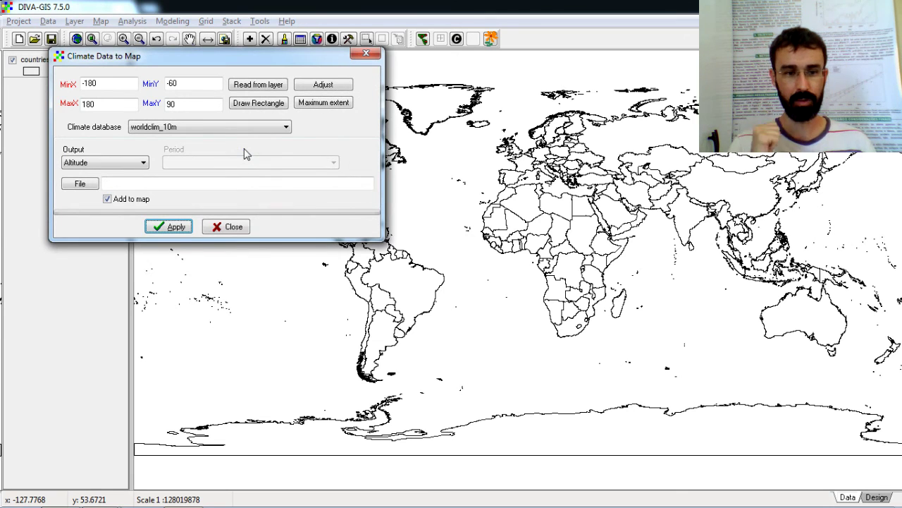
{"action": "left_click", "coordinate": [284, 127]}
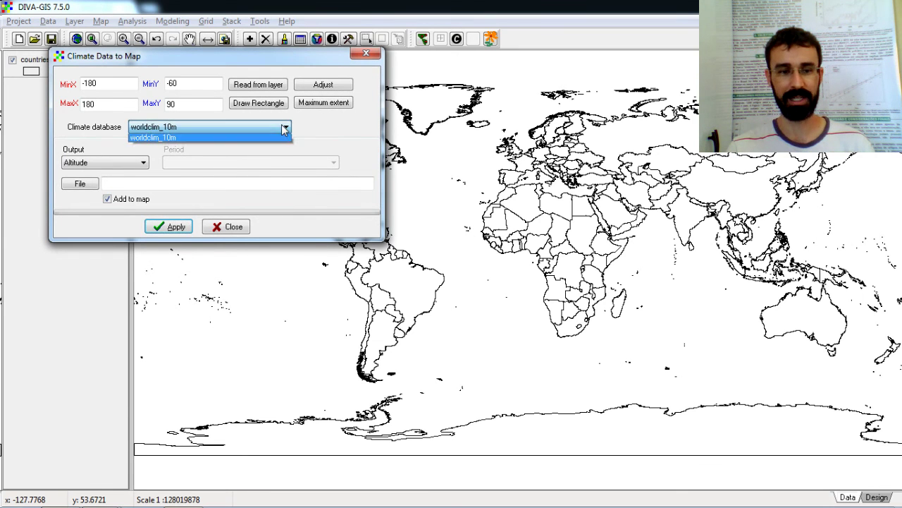
{"action": "left_click", "coordinate": [169, 138]}
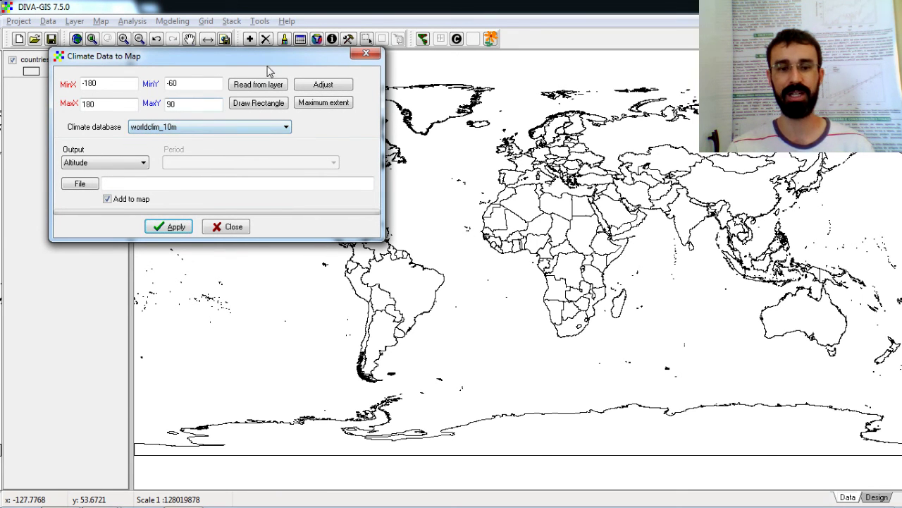
{"action": "left_click_drag", "start_coordinate": [268, 62], "coordinate": [315, 79]}
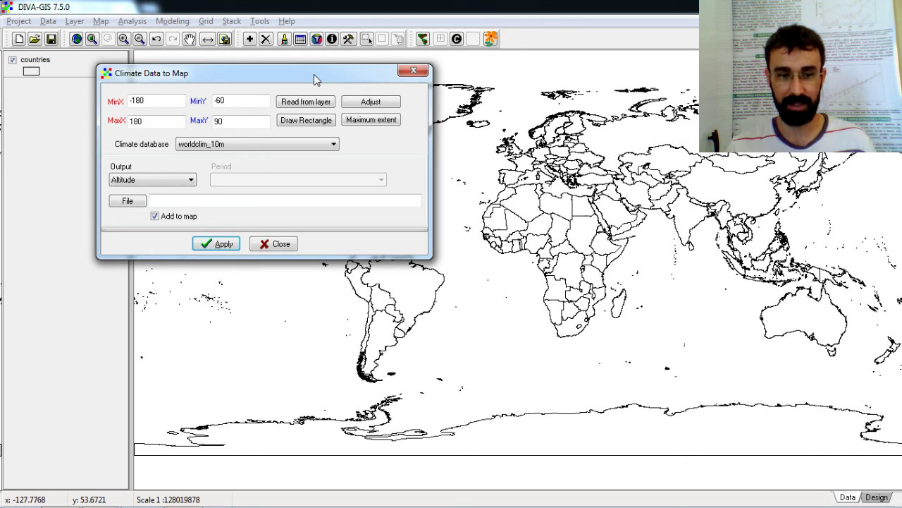
Set the climate map output to Bioclim, review the available variables and include all of them
{"action": "left_click", "coordinate": [191, 180]}
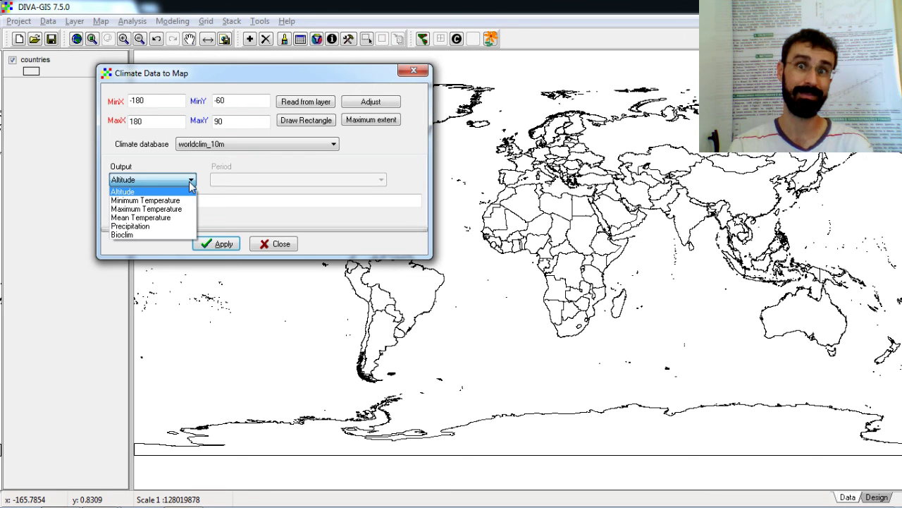
{"action": "left_click", "coordinate": [130, 235]}
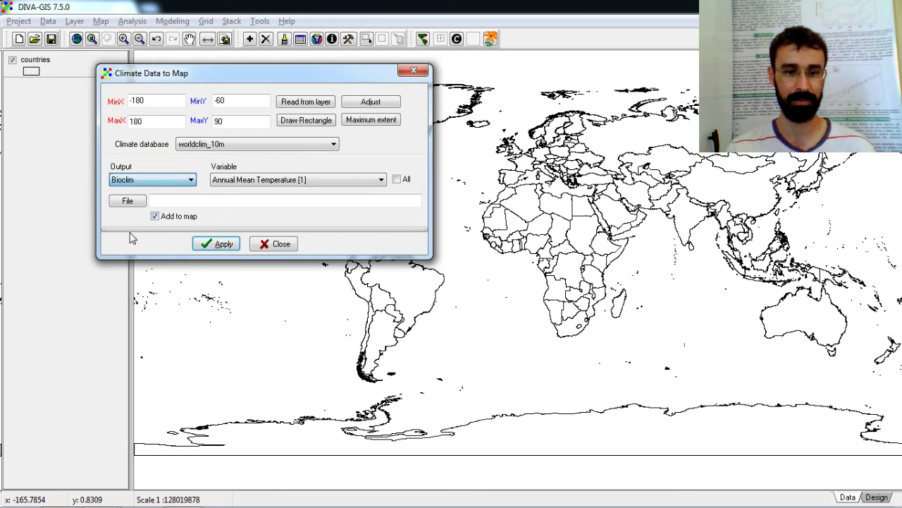
{"action": "left_click", "coordinate": [380, 181]}
{"action": "mouse_move", "coordinate": [381, 207]}
{"action": "left_mouse_down"}
{"action": "mouse_move", "coordinate": [383, 243]}
{"action": "mouse_move", "coordinate": [383, 204]}
{"action": "left_mouse_up"}
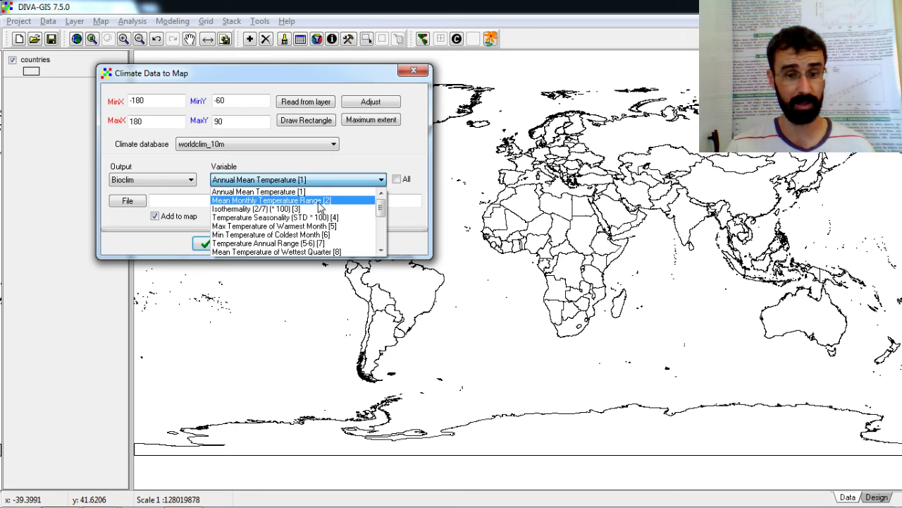
{"action": "left_click_drag", "start_coordinate": [381, 209], "coordinate": [385, 182]}
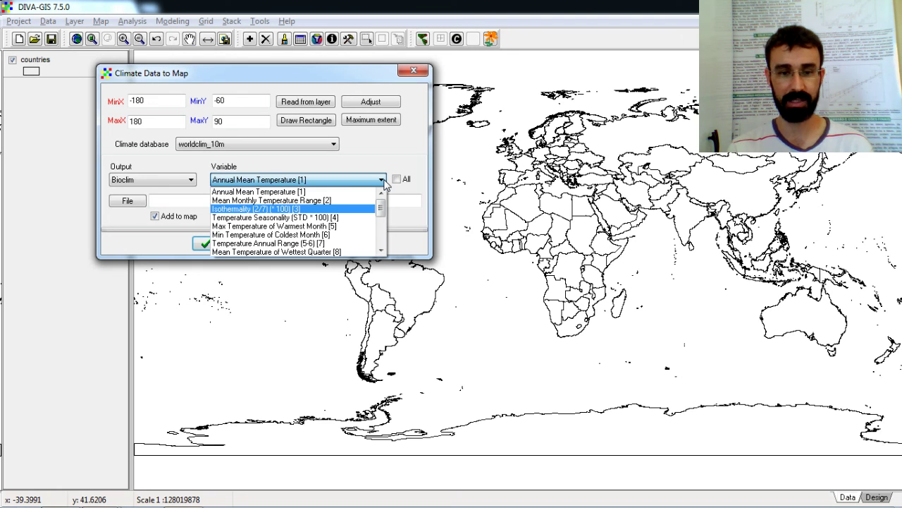
{"action": "left_click", "coordinate": [384, 182]}
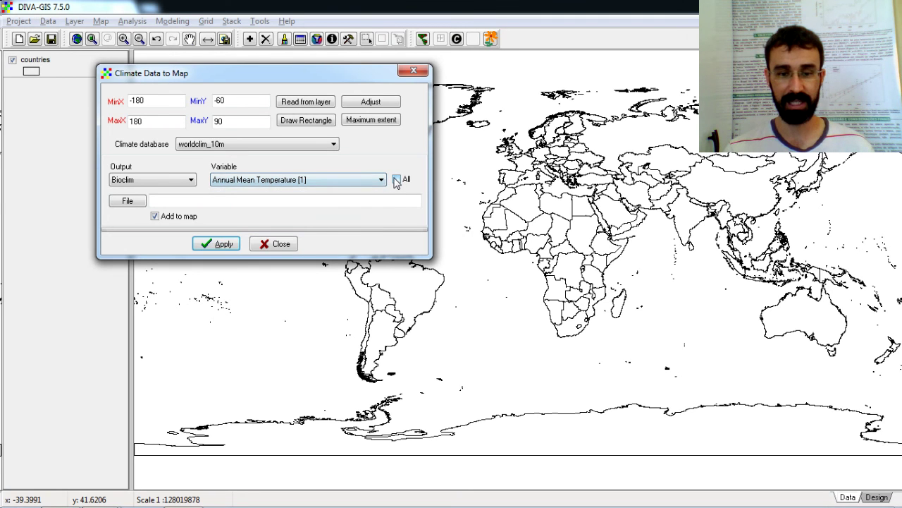
{"action": "left_click", "coordinate": [396, 180]}
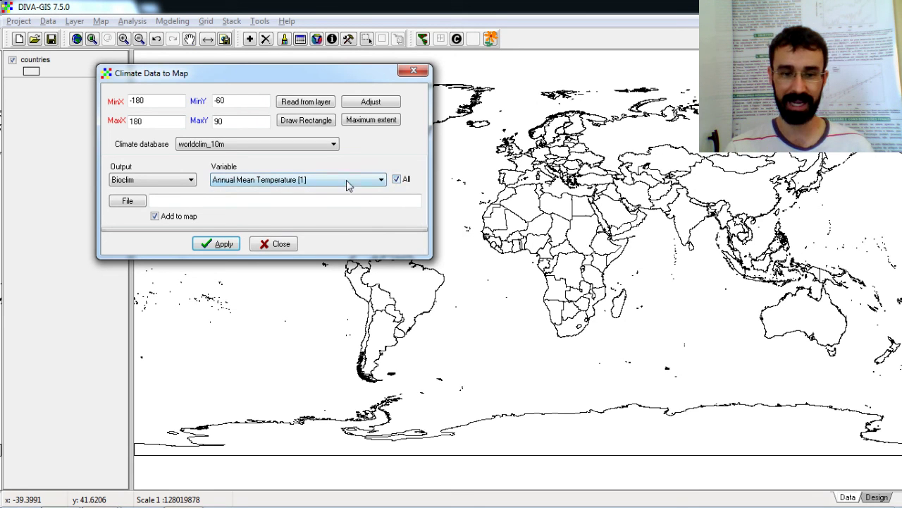
{"action": "left_click", "coordinate": [381, 181]}
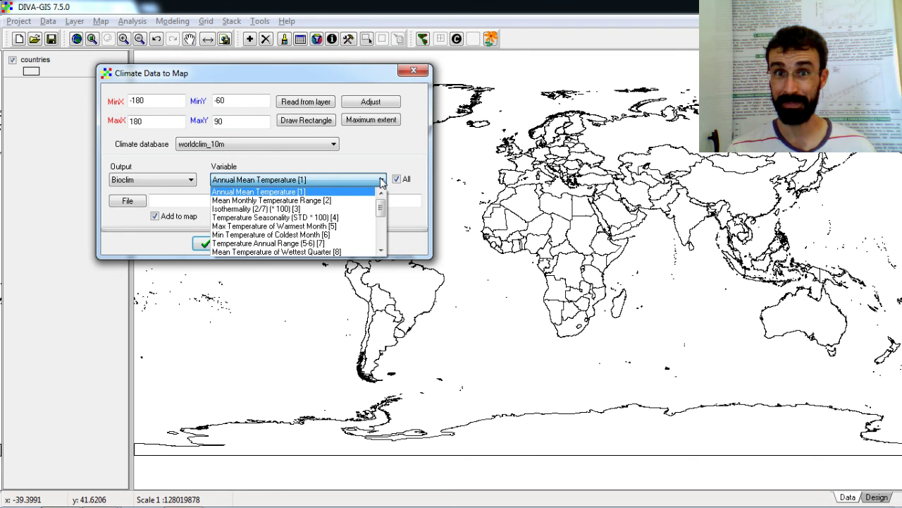
{"action": "left_click", "coordinate": [382, 182]}
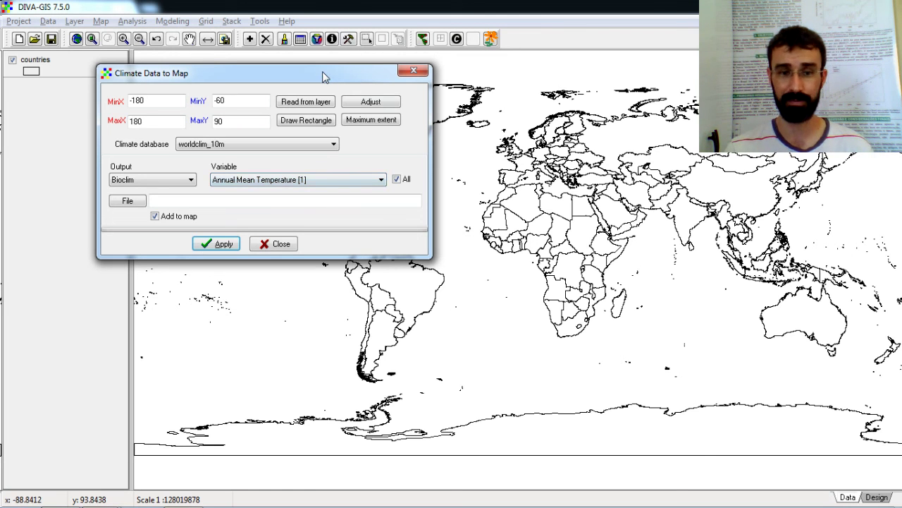
Move the Climate Data to Map dialog aside so that it no longer covers the Americas
{"action": "left_click_drag", "start_coordinate": [323, 71], "coordinate": [338, 89]}
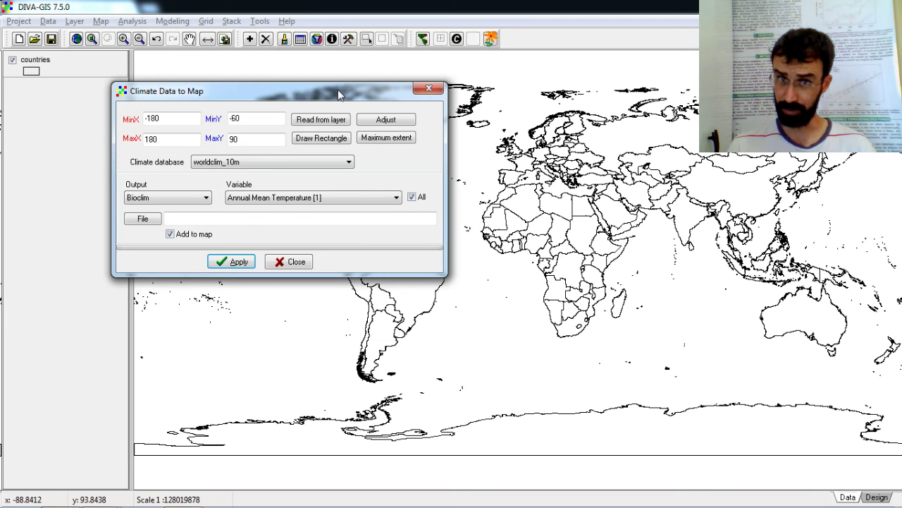
{"action": "left_click_drag", "start_coordinate": [338, 89], "coordinate": [629, 81]}
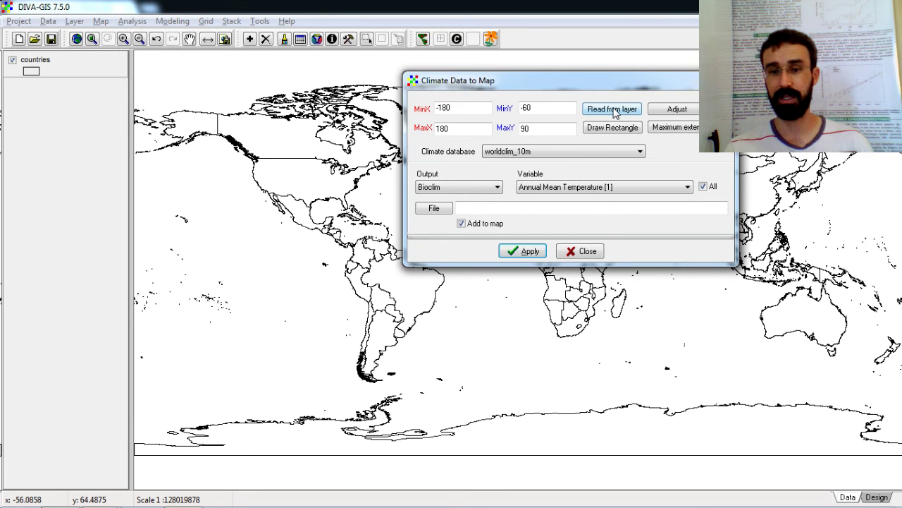
{"action": "left_click_drag", "start_coordinate": [612, 81], "coordinate": [693, 57]}
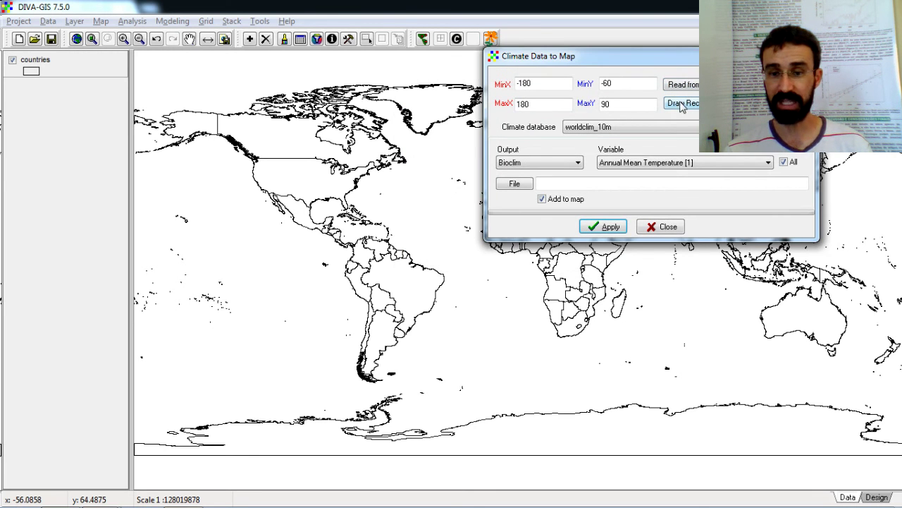
{"action": "mouse_move", "coordinate": [580, 64]}
{"action": "left_mouse_down"}
{"action": "mouse_move", "coordinate": [471, 99]}
{"action": "mouse_move", "coordinate": [616, 82]}
{"action": "left_mouse_up"}
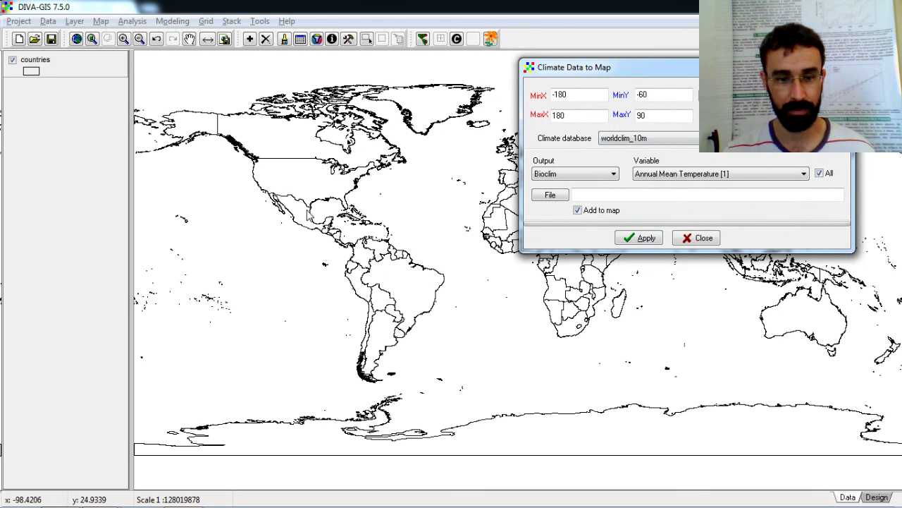
Draw the extent rectangle over Latin America, about -119 to -25 longitude and -45 to 30 latitude, and keep Annual Mean Temperature [1] as the variable
{"action": "left_click", "coordinate": [666, 115]}
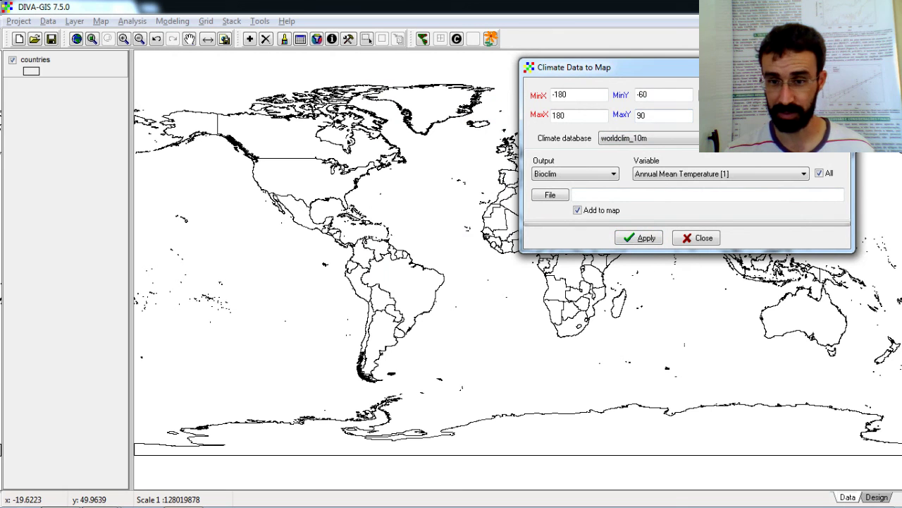
{"action": "left_click_drag", "start_coordinate": [264, 199], "coordinate": [466, 364]}
{"action": "left_click_drag", "start_coordinate": [608, 68], "coordinate": [418, 86]}
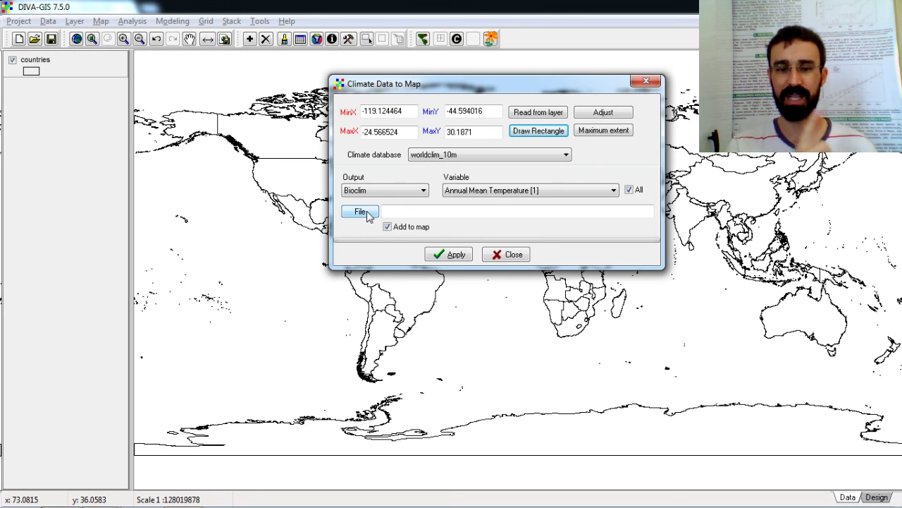
{"action": "left_click", "coordinate": [520, 191]}
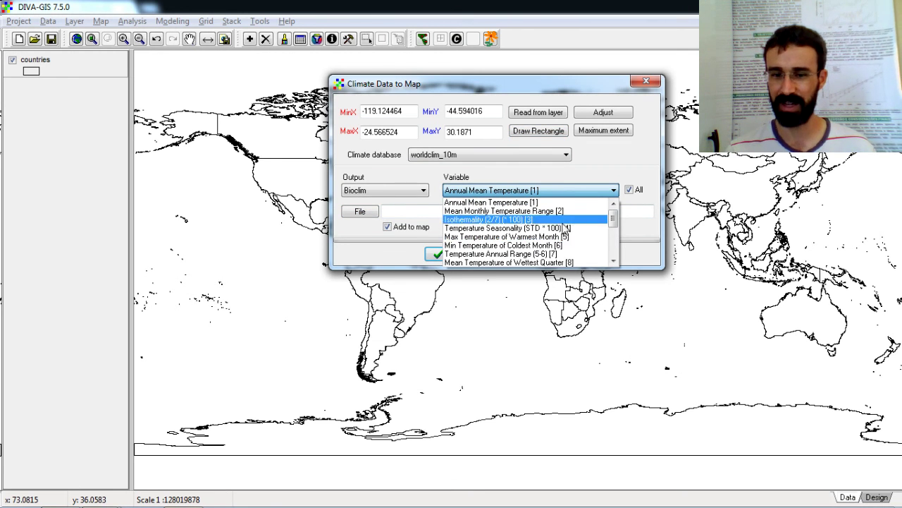
{"action": "left_click", "coordinate": [557, 203]}
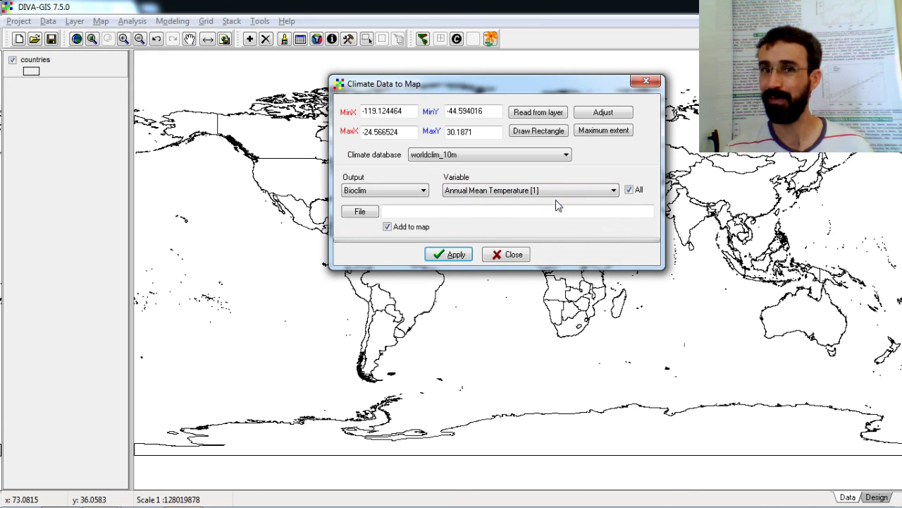
Start choosing the output grid file and browse to the folder C:\GIS\clima
{"action": "left_click", "coordinate": [361, 213]}
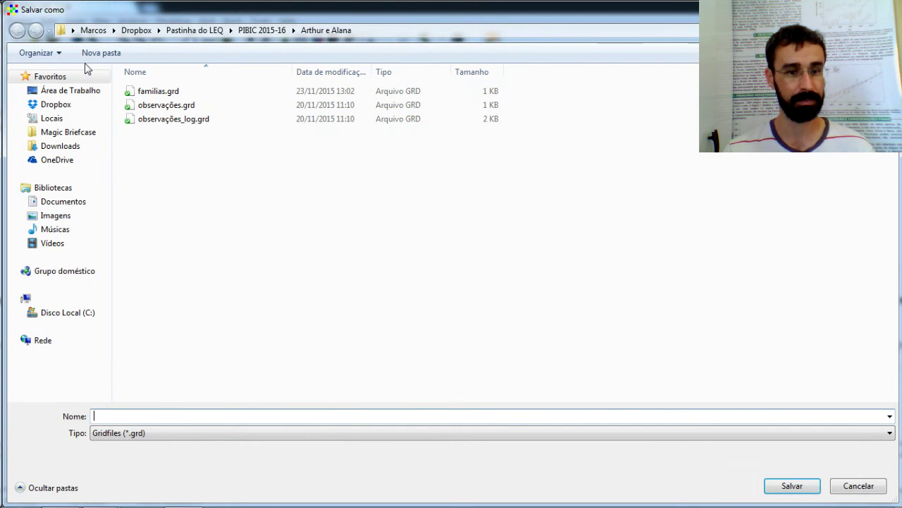
{"action": "left_click", "coordinate": [48, 314]}
{"action": "left_click", "coordinate": [153, 233]}
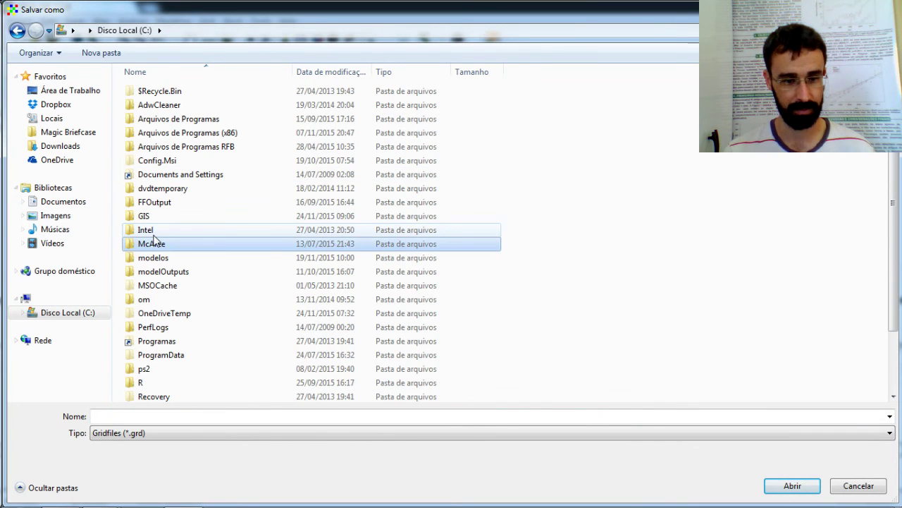
{"action": "type", "text": "ps"}
{"action": "key", "text": "Up"}
{"action": "key", "text": "Up"}
{"action": "key", "text": "Up"}
{"action": "key", "text": "Up"}
{"action": "key", "text": "Up"}
{"action": "key", "text": "Up"}
{"action": "key", "text": "Up"}
{"action": "key", "text": "Up"}
{"action": "key", "text": "Up"}
{"action": "key", "text": "Up"}
{"action": "key", "text": "Up"}
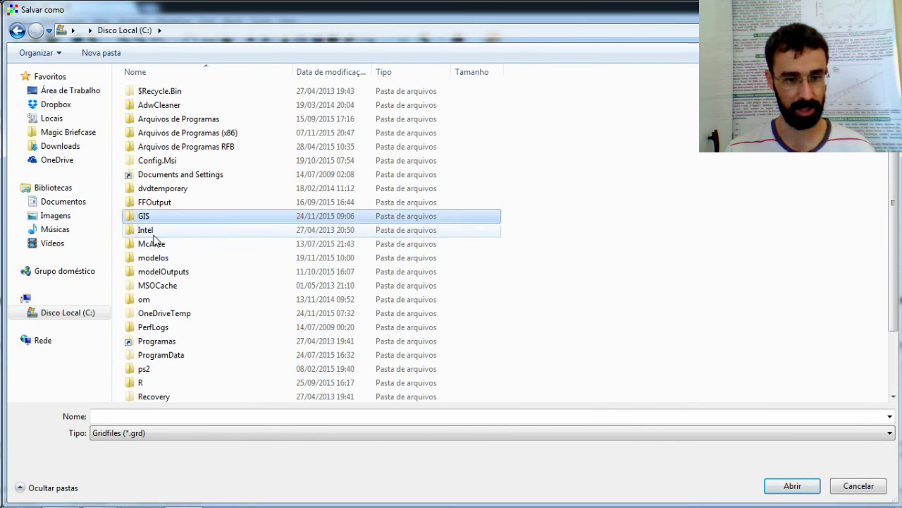
{"action": "key", "text": "Return"}
{"action": "type", "text": "c"}
{"action": "key", "text": "Return"}
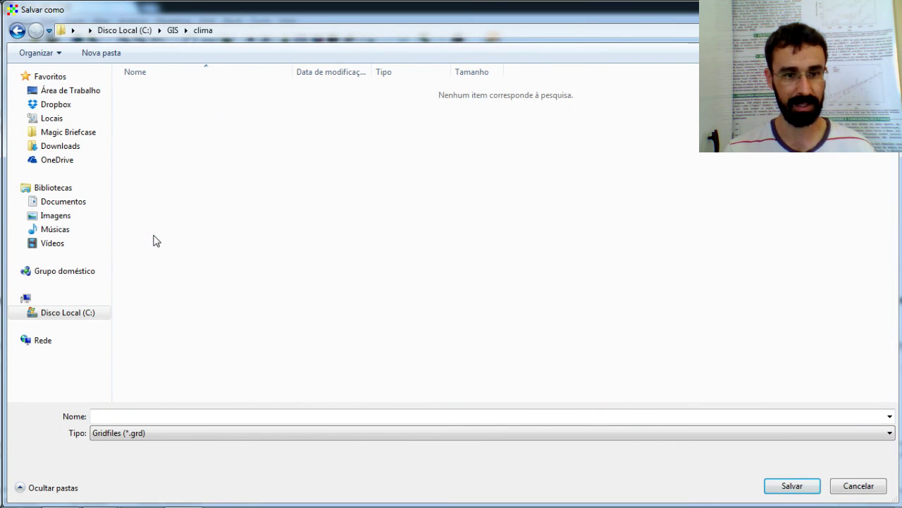
Create a new folder named "clima 10m" inside the clima folder and open it
{"action": "right_click", "coordinate": [223, 190]}
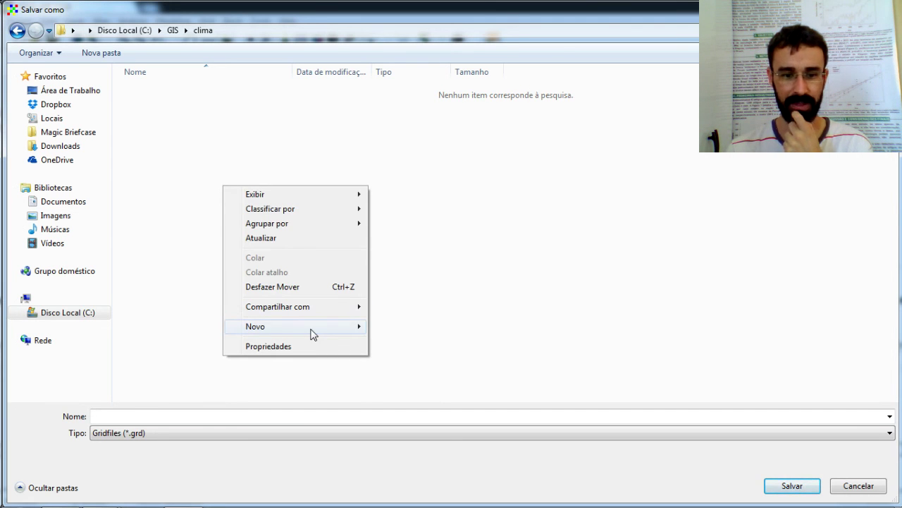
{"action": "mouse_move", "coordinate": [311, 327]}
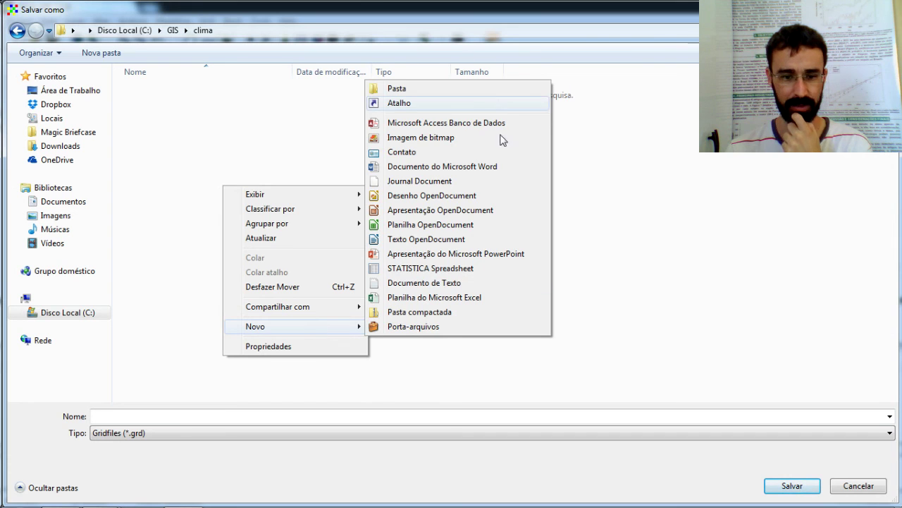
{"action": "left_click", "coordinate": [455, 90]}
{"action": "type", "text": "clima"}
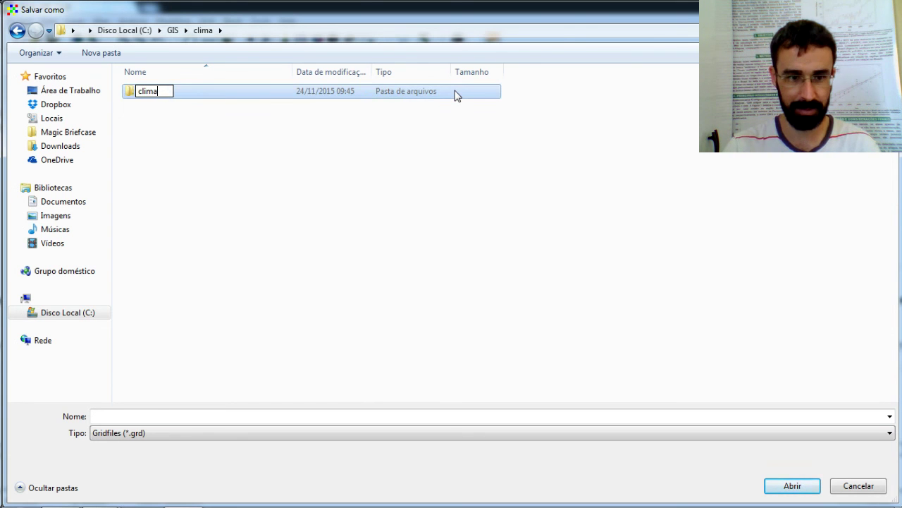
{"action": "type", "text": " 10m"}
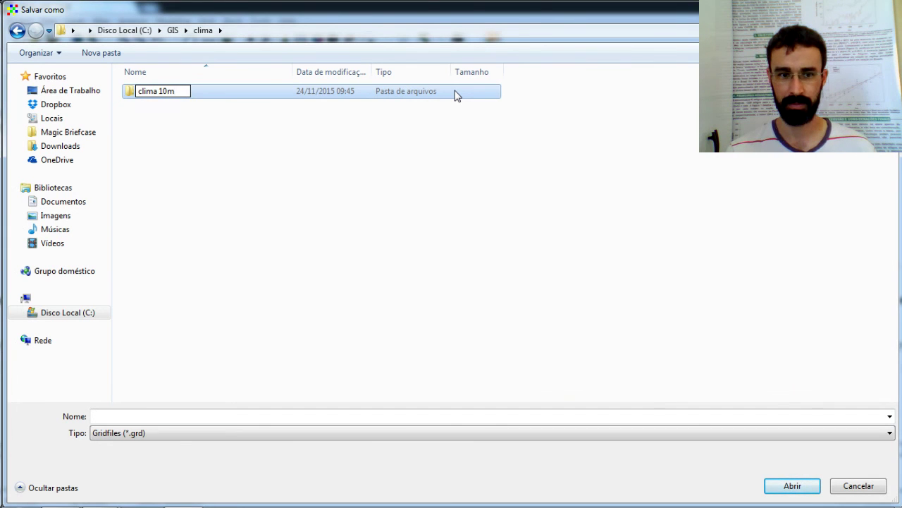
{"action": "key", "text": "Return"}
{"action": "double_click", "coordinate": [148, 94]}
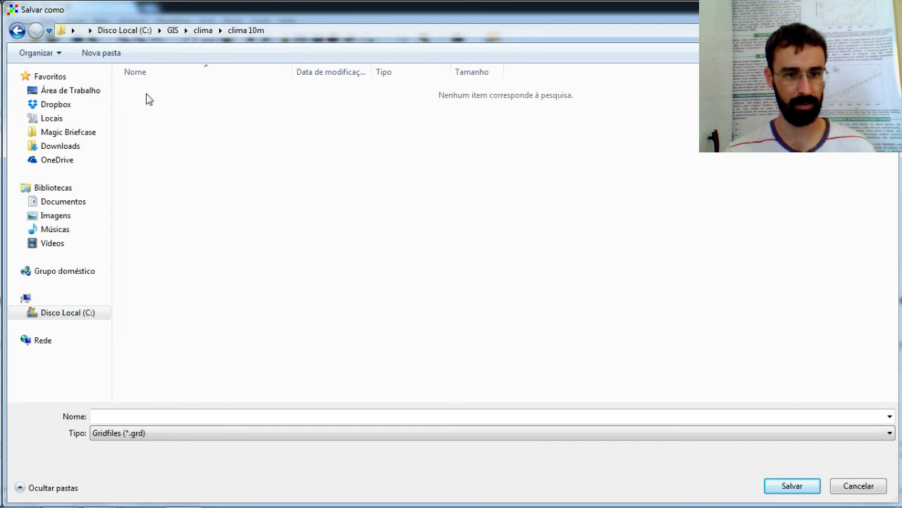
Name the output grid file teste in the clima 10m folder and try to generate all the Bioclim grids
{"action": "left_click", "coordinate": [154, 418]}
{"action": "type", "text": "teste"}
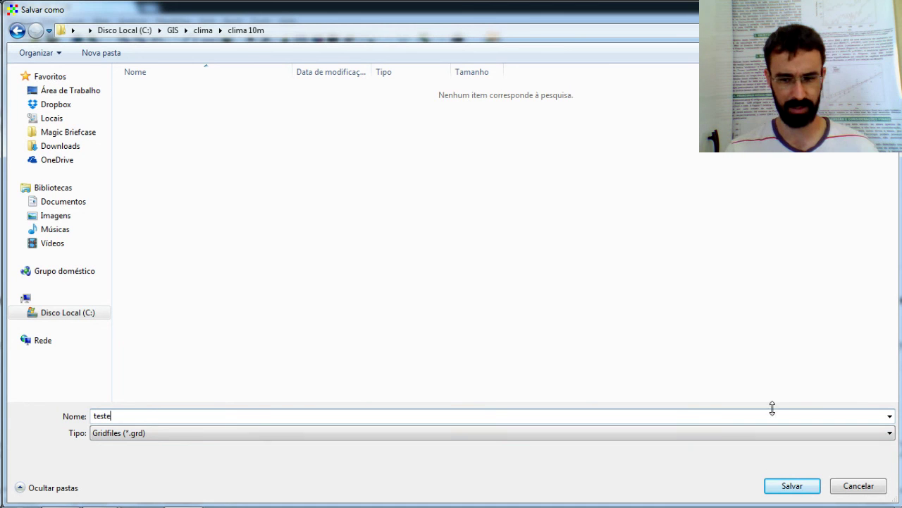
{"action": "left_click", "coordinate": [791, 486]}
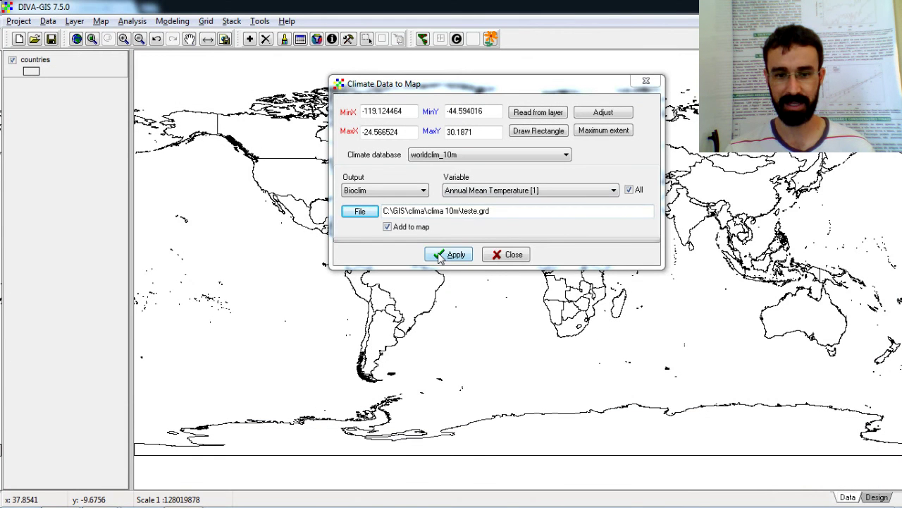
{"action": "left_click", "coordinate": [438, 253]}
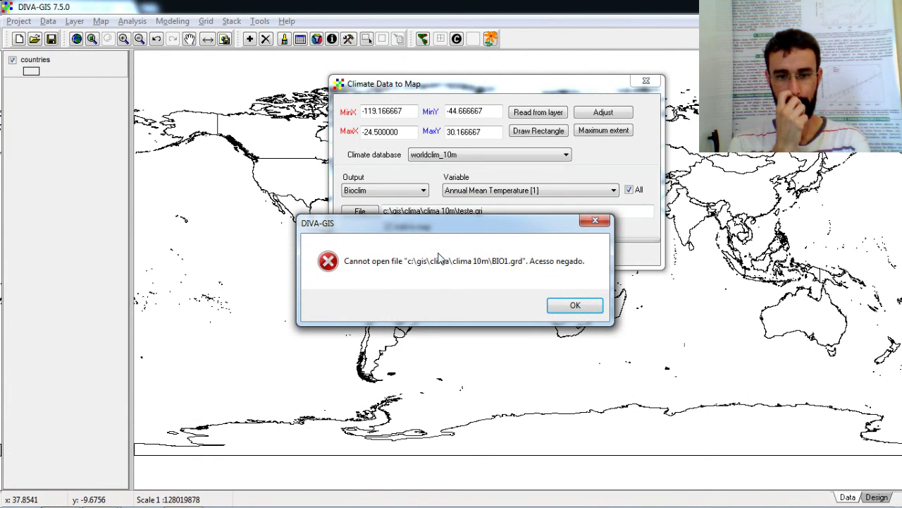
{"action": "left_click", "coordinate": [575, 305]}
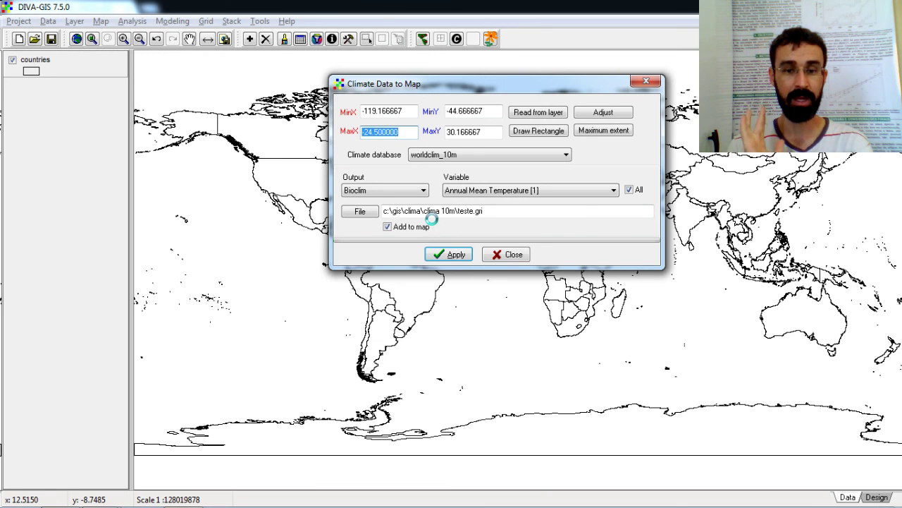
Switch to Windows Explorer and check which grid files are in C:\GIS\clima\clima 10m and its parent folder
{"action": "key", "text": "alt+Tab"}
{"action": "key", "text": "alt+Tab"}
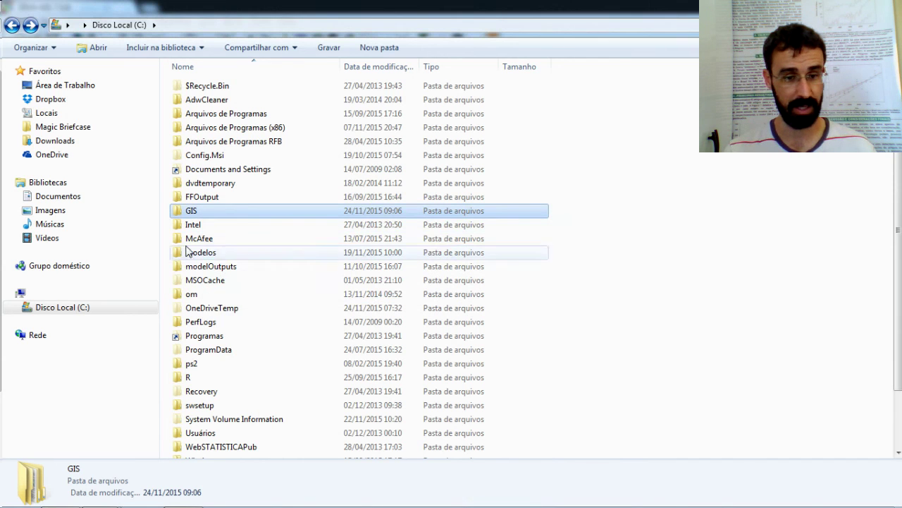
{"action": "double_click", "coordinate": [201, 213]}
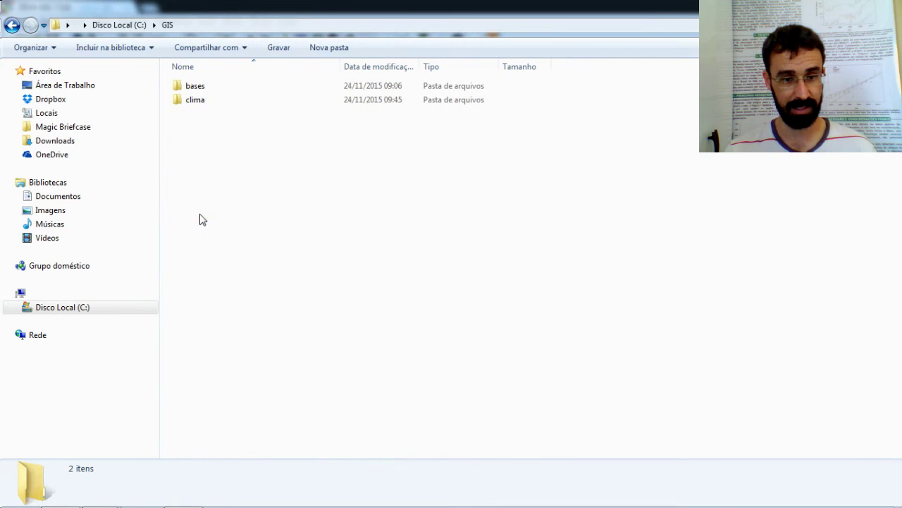
{"action": "double_click", "coordinate": [201, 98]}
{"action": "left_click", "coordinate": [205, 87]}
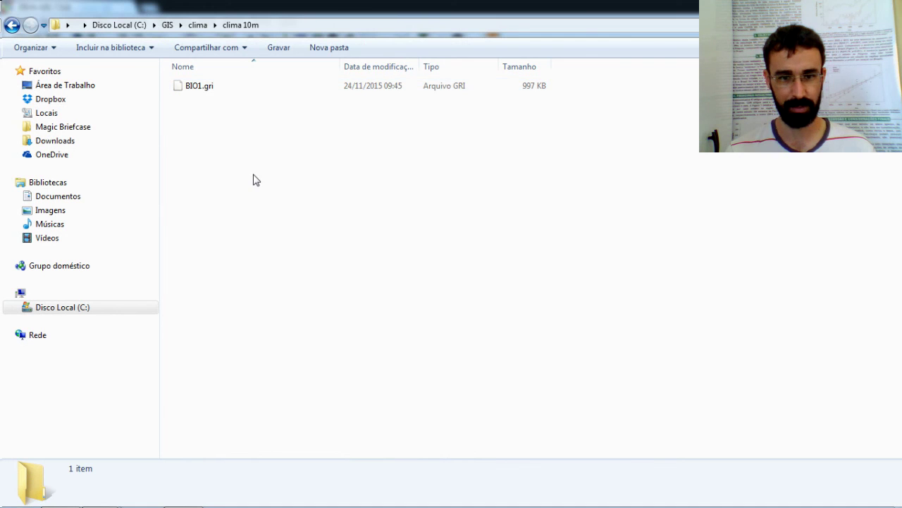
{"action": "left_click", "coordinate": [12, 24]}
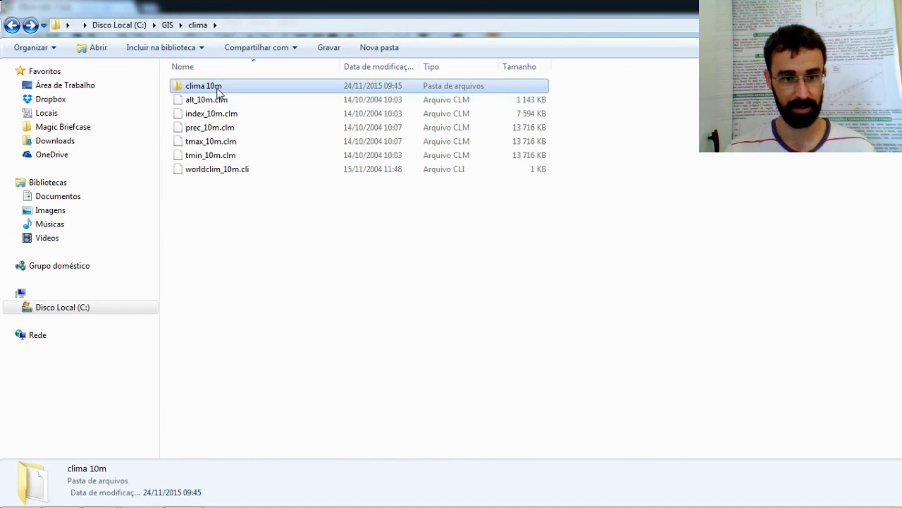
{"action": "double_click", "coordinate": [213, 86]}
{"action": "left_click", "coordinate": [11, 25]}
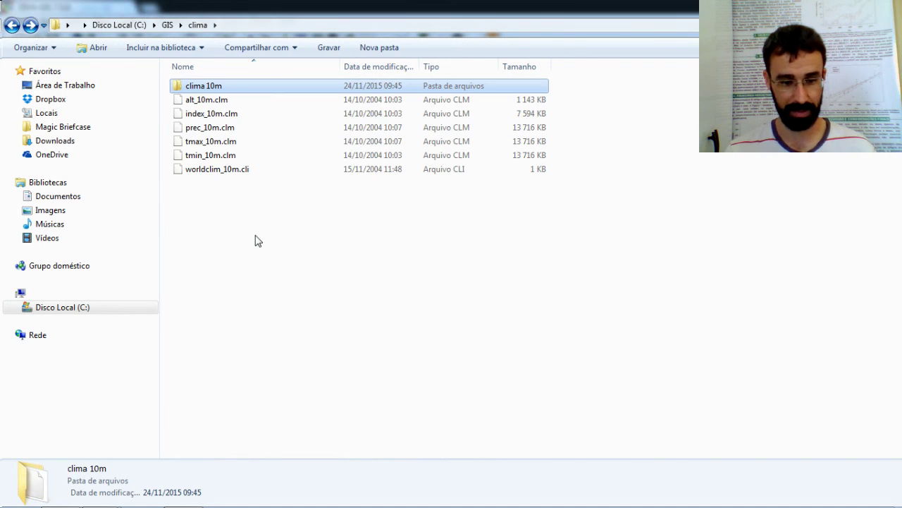
Switch back to DIVA-GIS and move the Climate Data to Map dialog away from the centre of the map
{"action": "key", "text": "alt+Tab"}
{"action": "key", "text": "alt+Tab"}
{"action": "key", "text": "alt+Tab"}
{"action": "key", "text": "alt+Tab"}
{"action": "key", "text": "alt+Tab"}
{"action": "key", "text": "alt+Tab"}
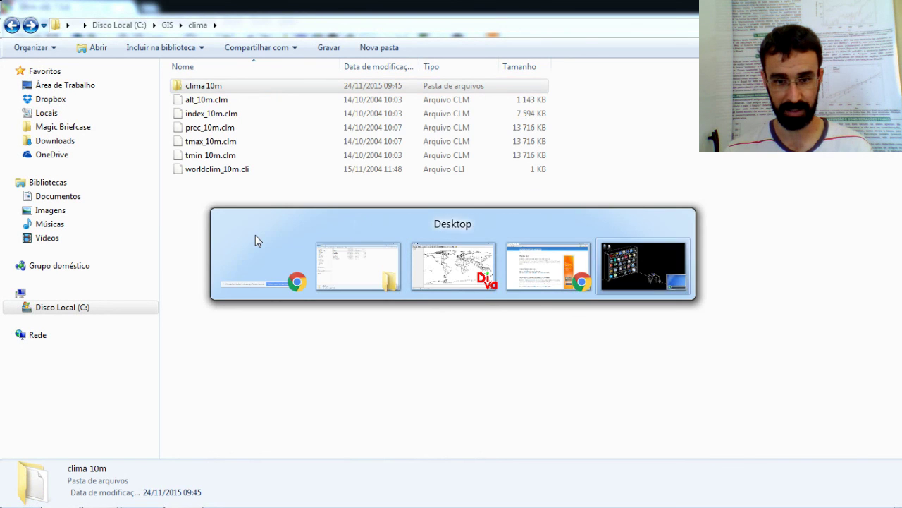
{"action": "key", "text": "alt+Tab"}
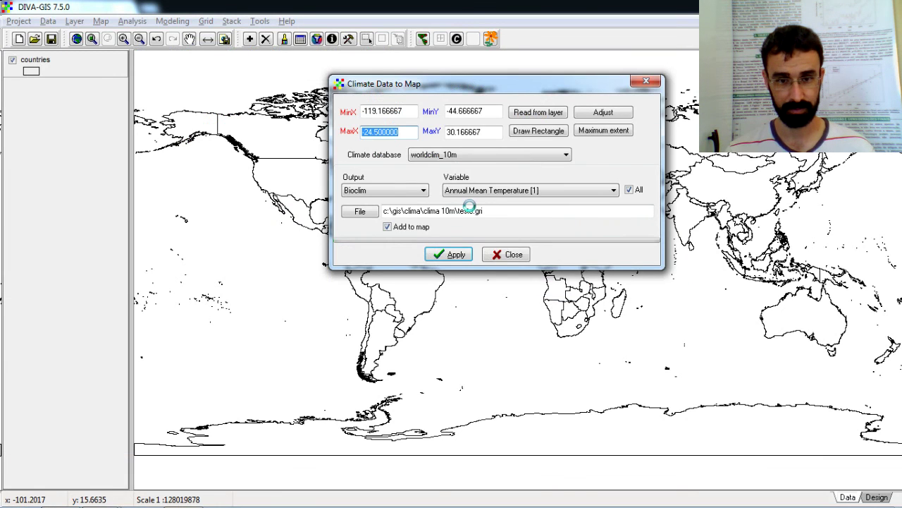
{"action": "left_click_drag", "start_coordinate": [454, 90], "coordinate": [387, 95]}
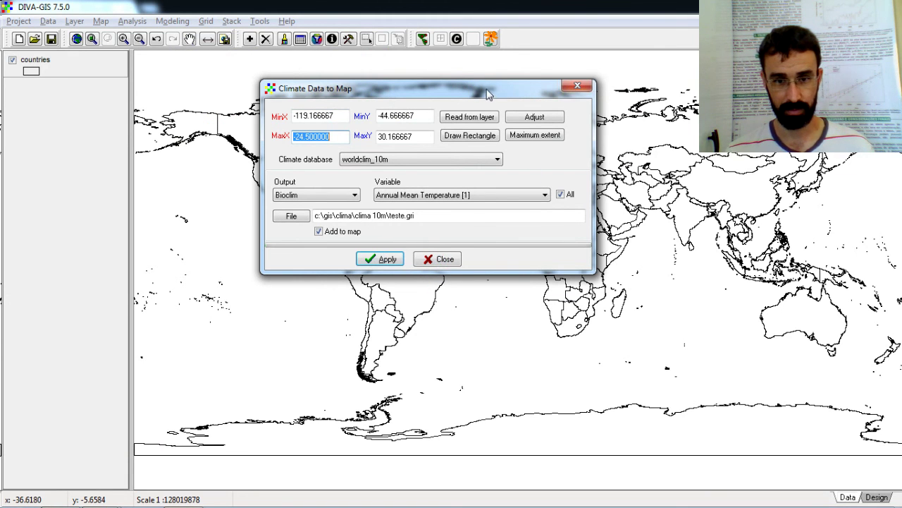
{"action": "left_click_drag", "start_coordinate": [490, 99], "coordinate": [451, 104]}
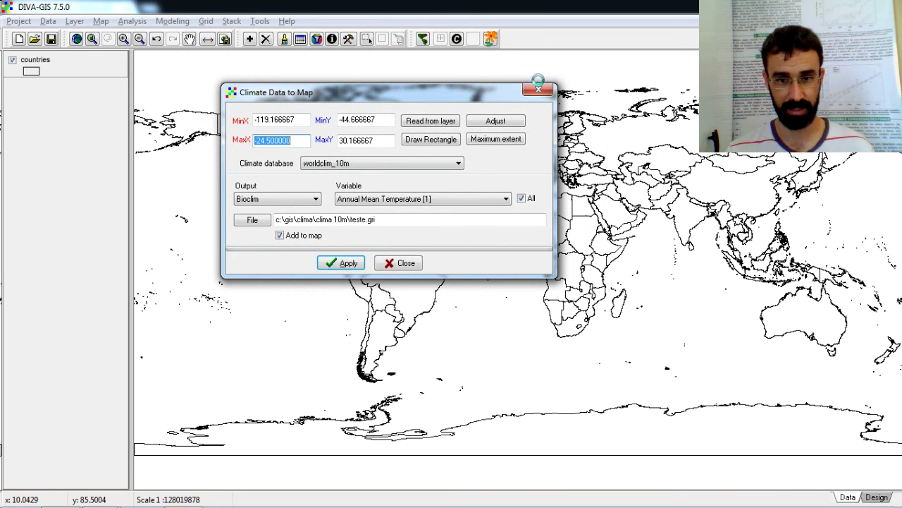